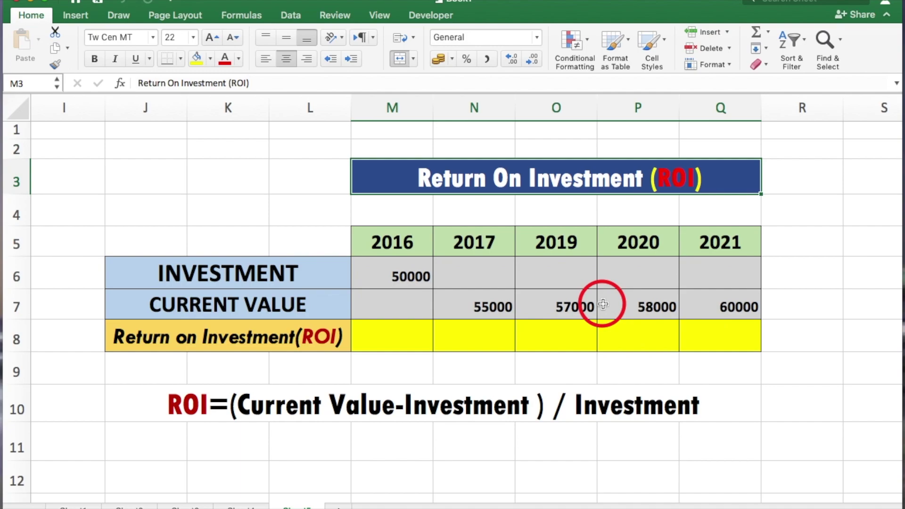
# In N8, start the 2017 ROI formula as =N( with the 2017 value in N7
pyautogui.click(465, 336)
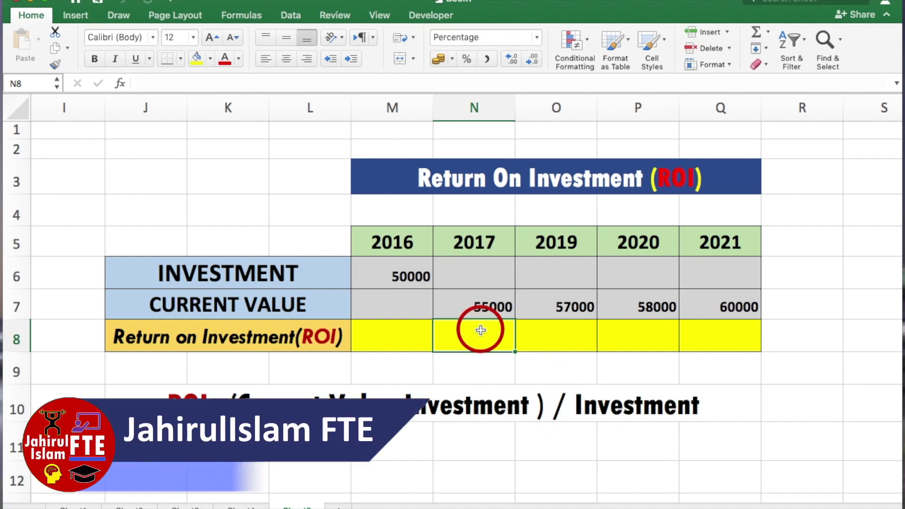
pyautogui.click(481, 365)
pyautogui.click(468, 338)
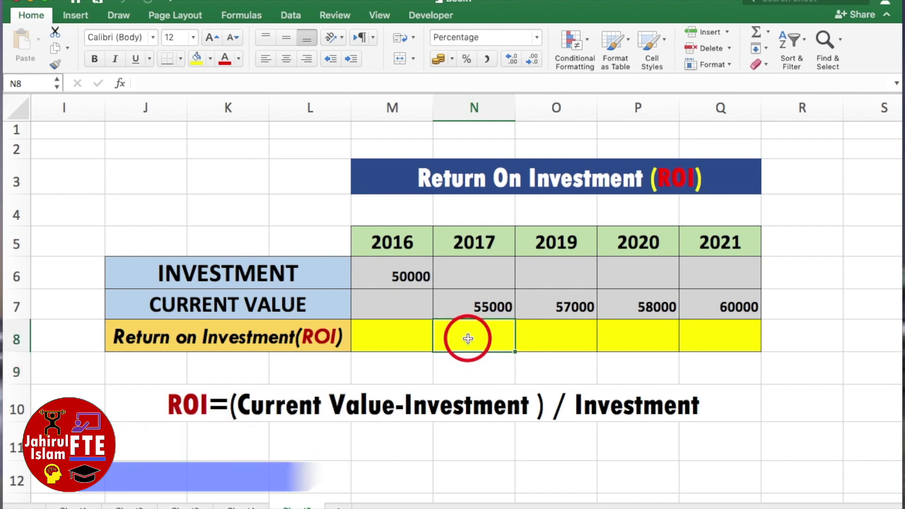
pyautogui.write('=')
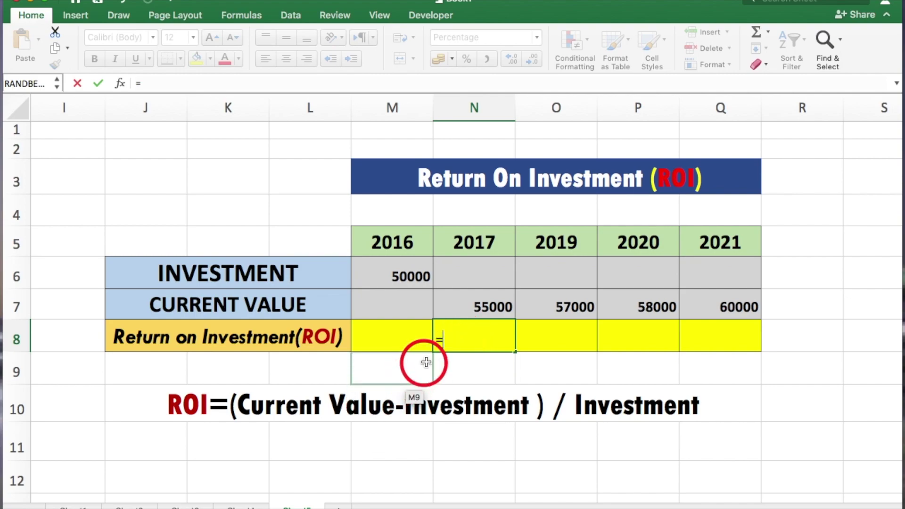
pyautogui.click(479, 307)
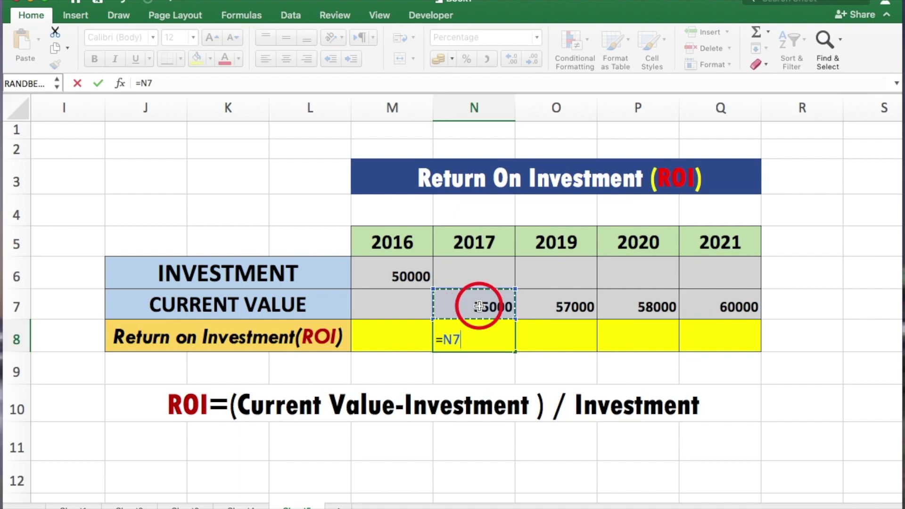
pyautogui.press('BackSpace')
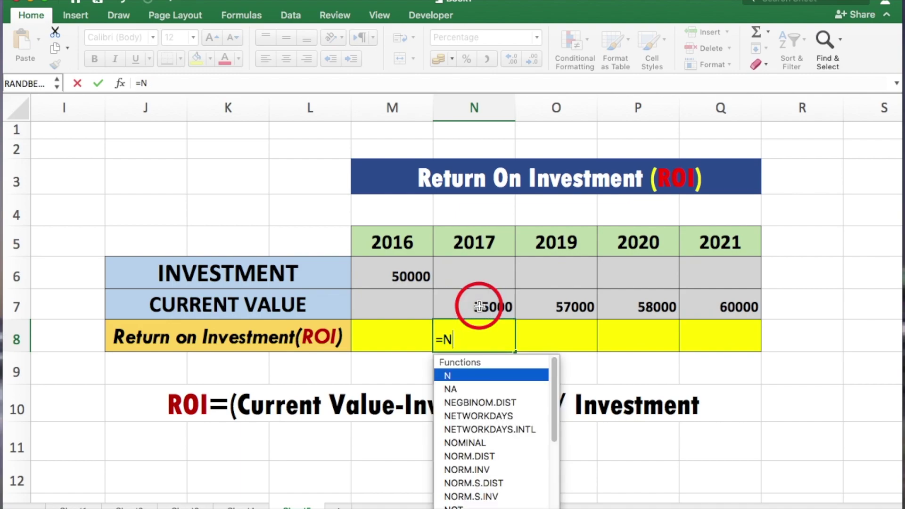
pyautogui.write('(')
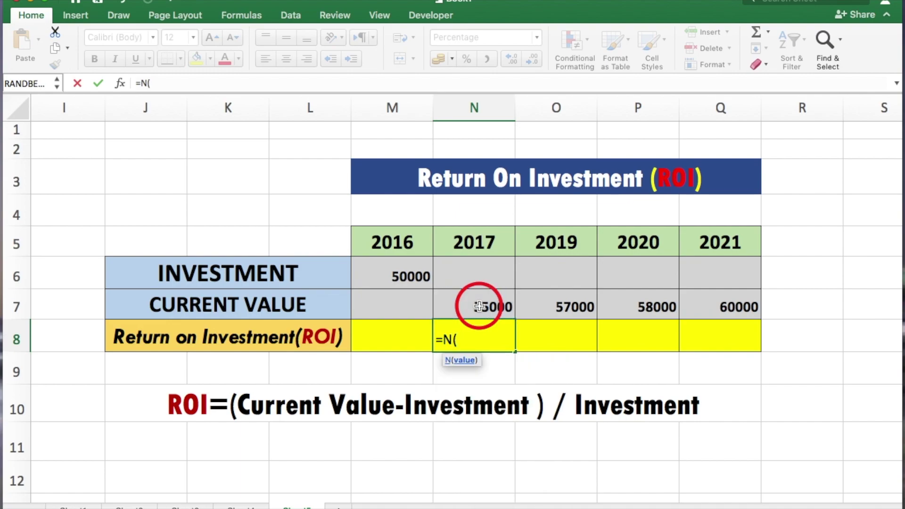
pyautogui.click(479, 306)
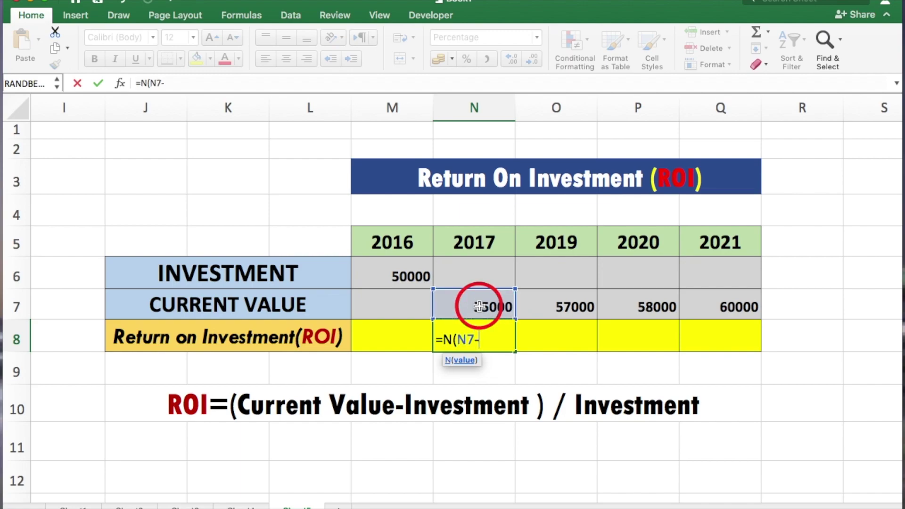
# Subtract and divide by the absolute $M$6 investment, completing =N(N7-$M$6)/$M$6 for 10%
pyautogui.click(418, 279)
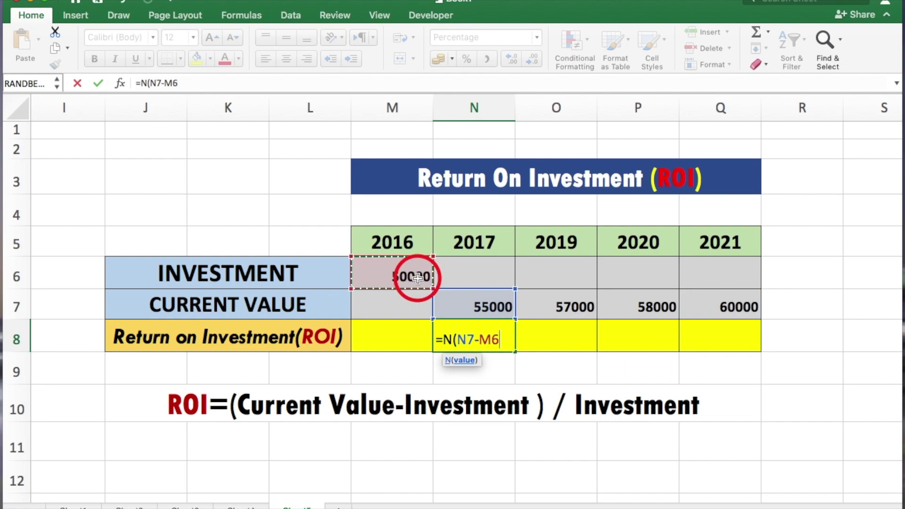
pyautogui.write('T')
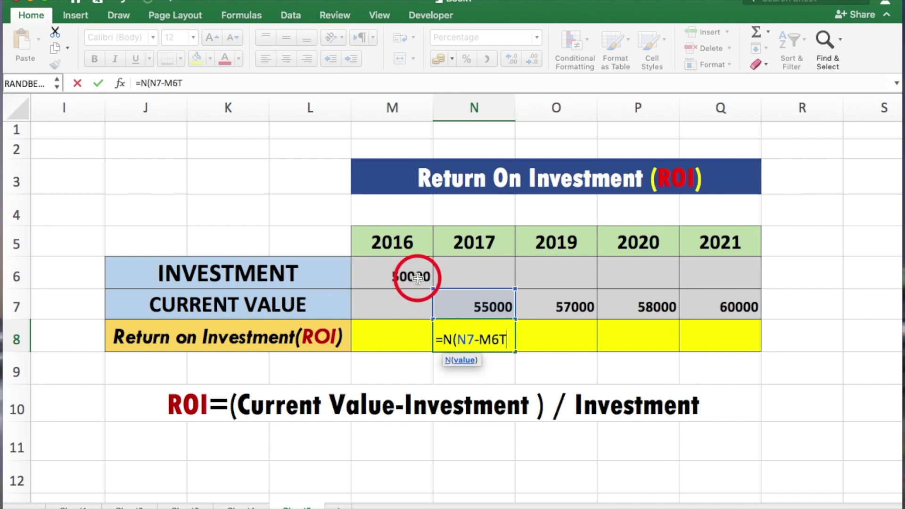
pyautogui.press('BackSpace')
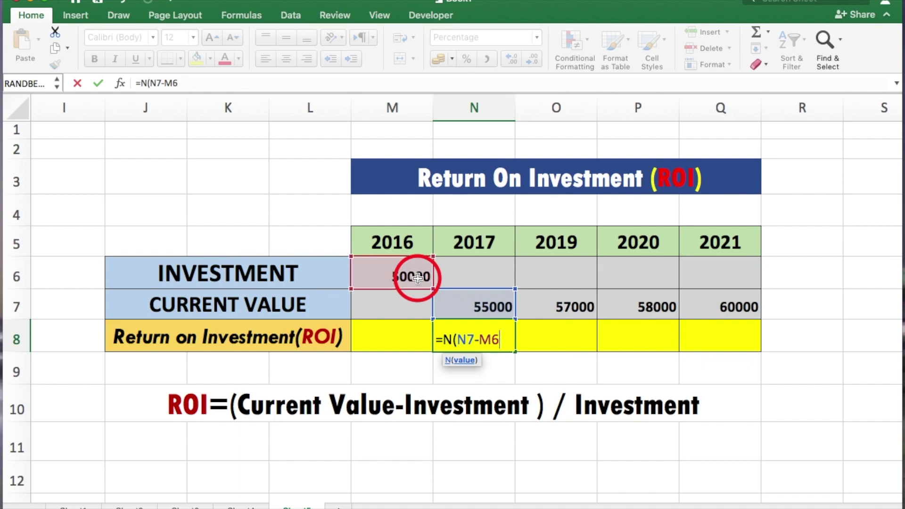
pyautogui.press('super+t')
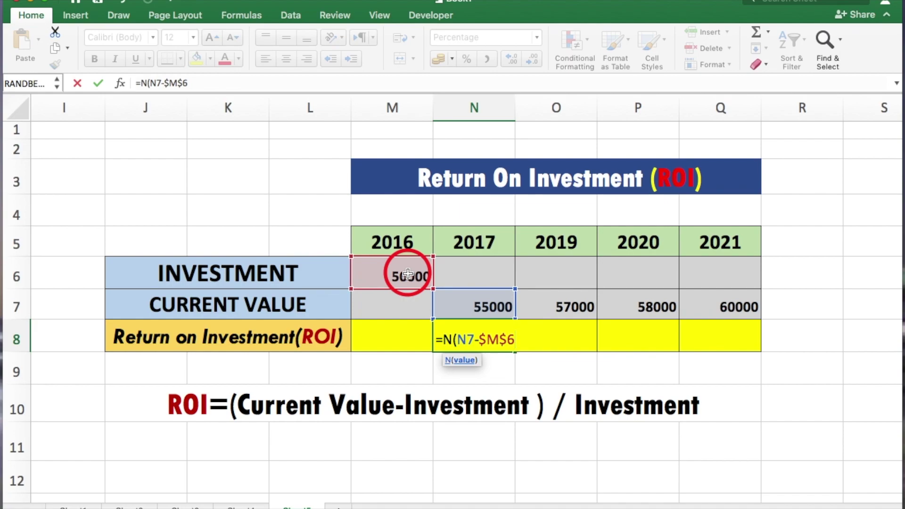
pyautogui.write(')/')
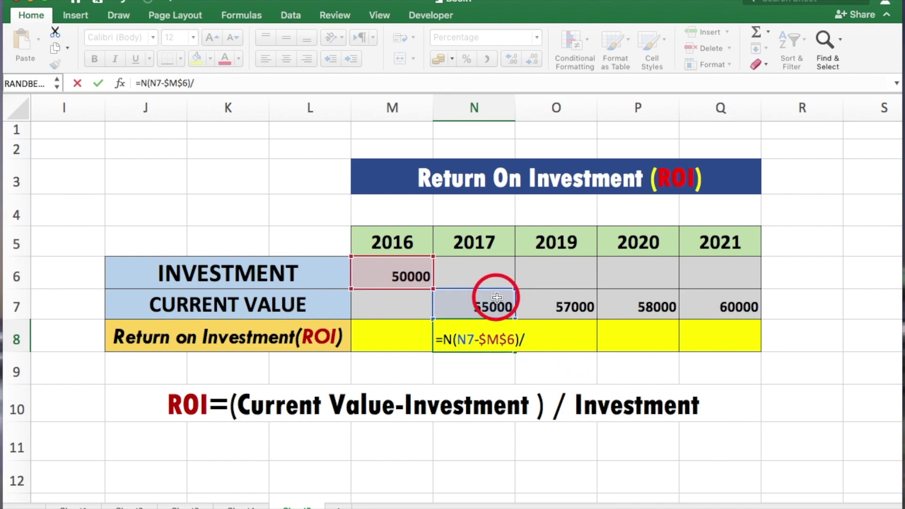
pyautogui.click(414, 277)
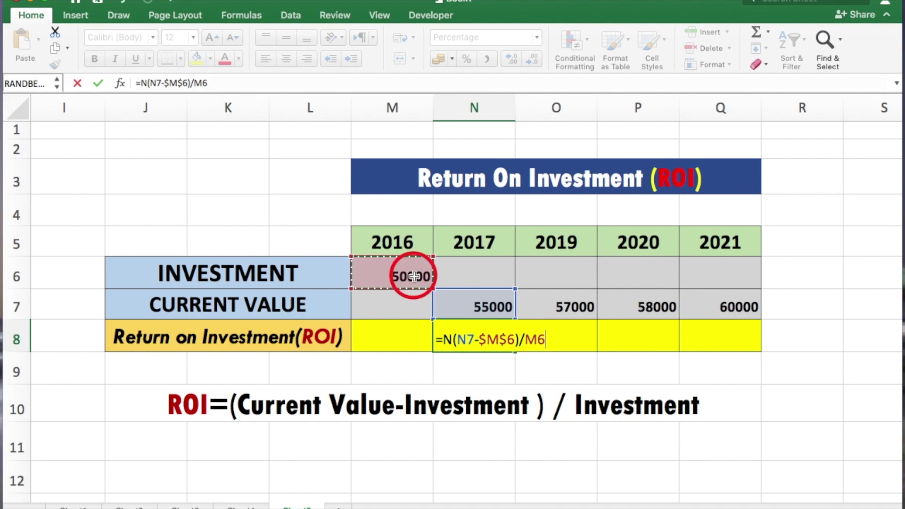
pyautogui.press('F4')
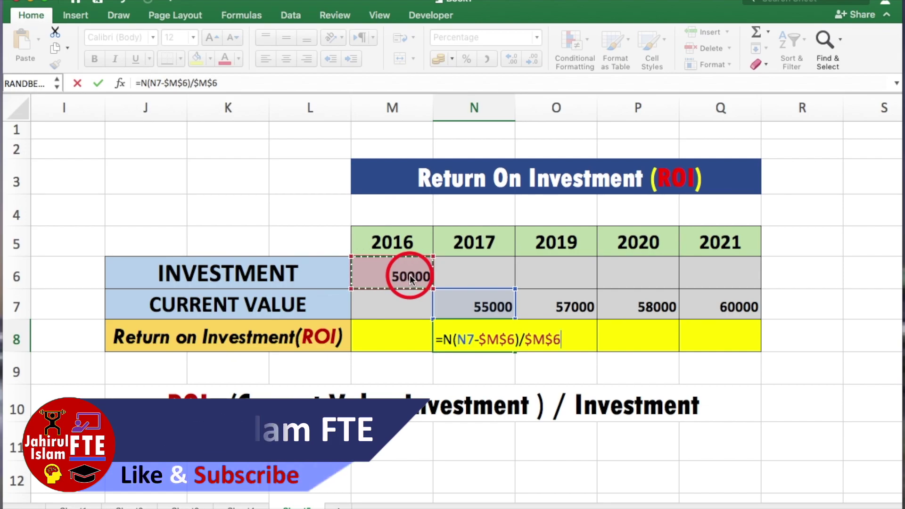
pyautogui.press('Return')
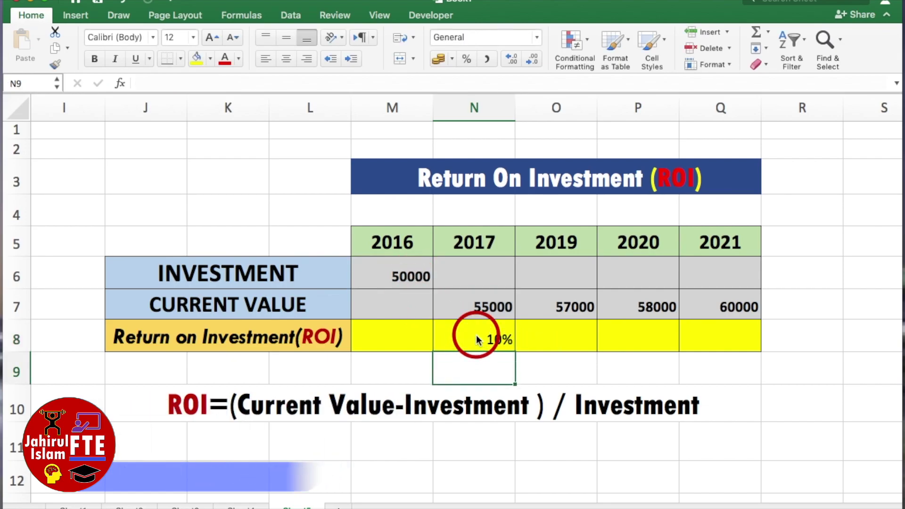
pyautogui.click(410, 275)
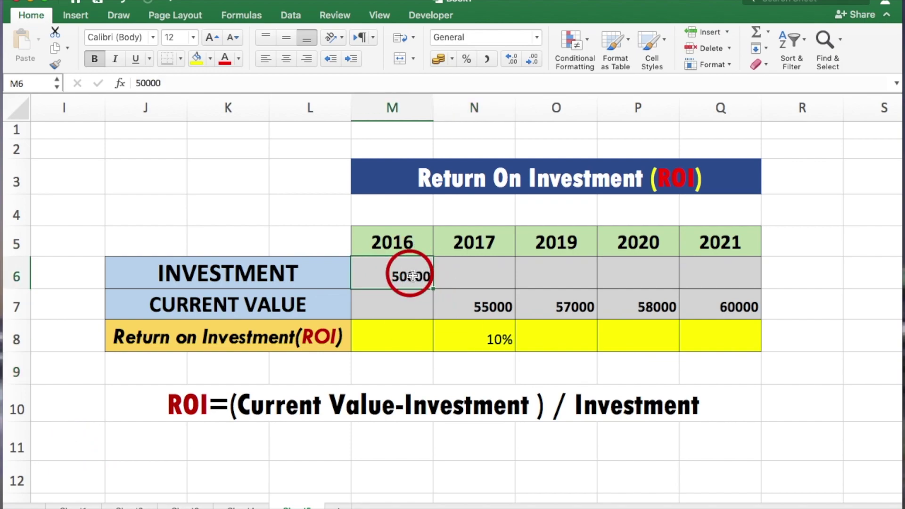
pyautogui.click(489, 308)
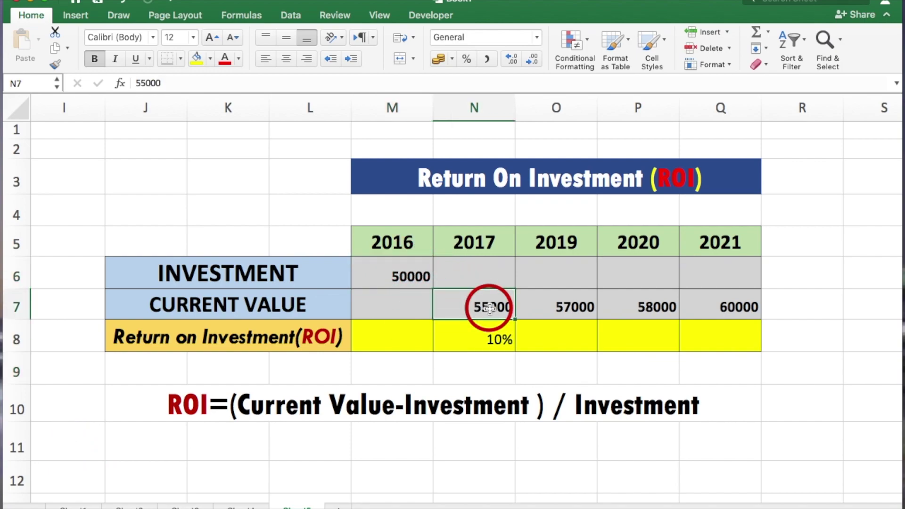
pyautogui.click(492, 307)
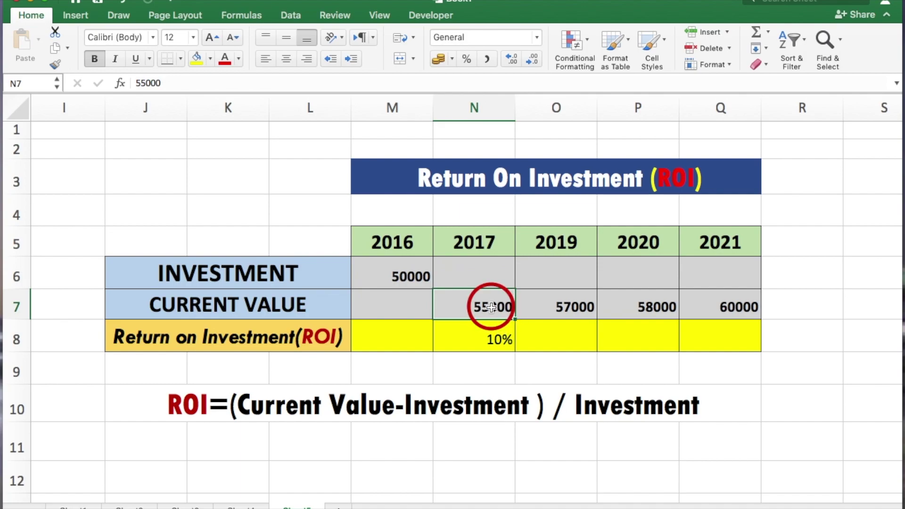
pyautogui.click(491, 340)
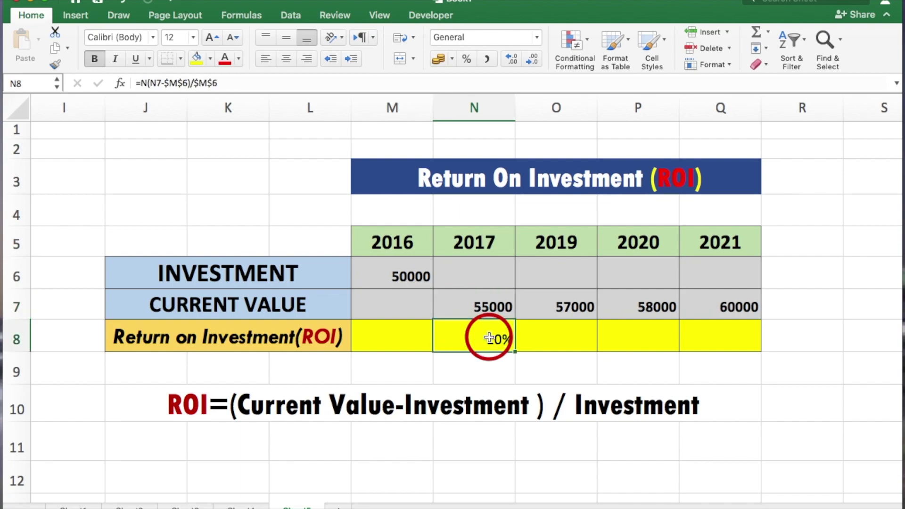
pyautogui.click(492, 340)
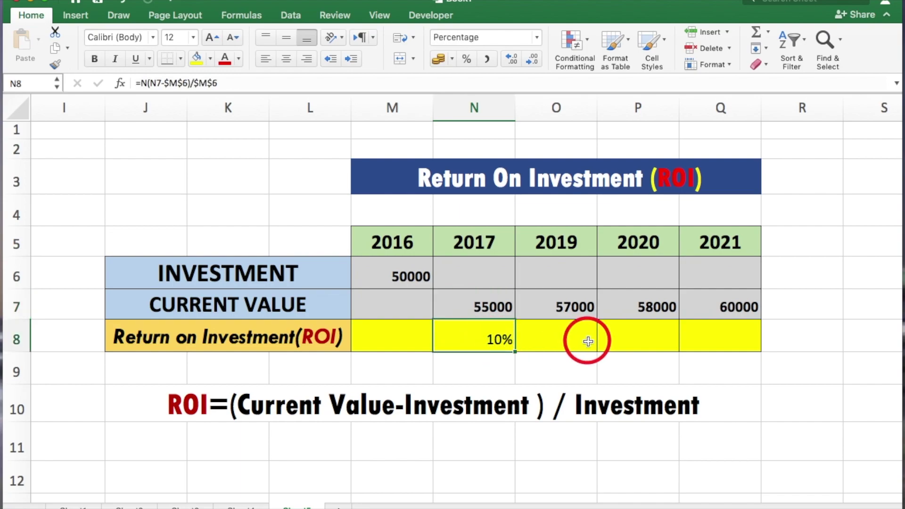
pyautogui.click(501, 340)
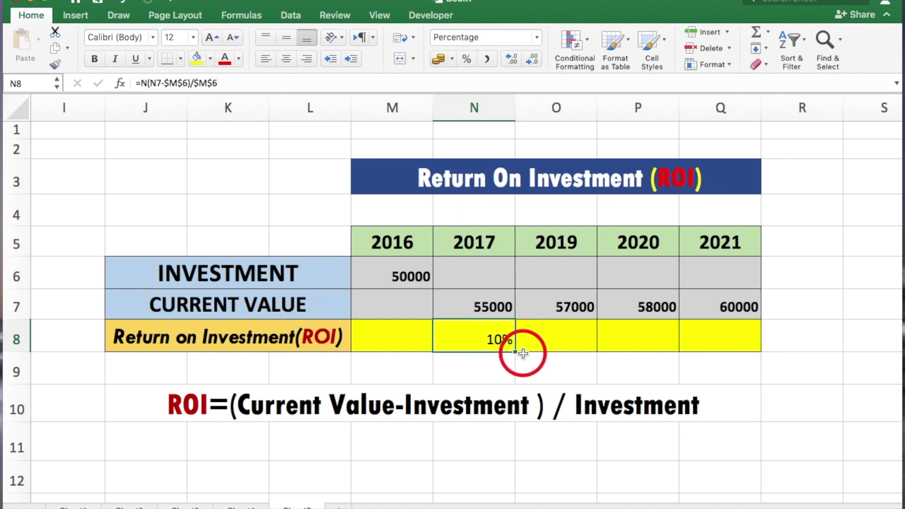
# Copy the N8 ROI formula across to Q8, giving 14%, 16% and 20%
pyautogui.moveTo(515, 351); pyautogui.dragTo(747, 351)
pyautogui.click(709, 370)
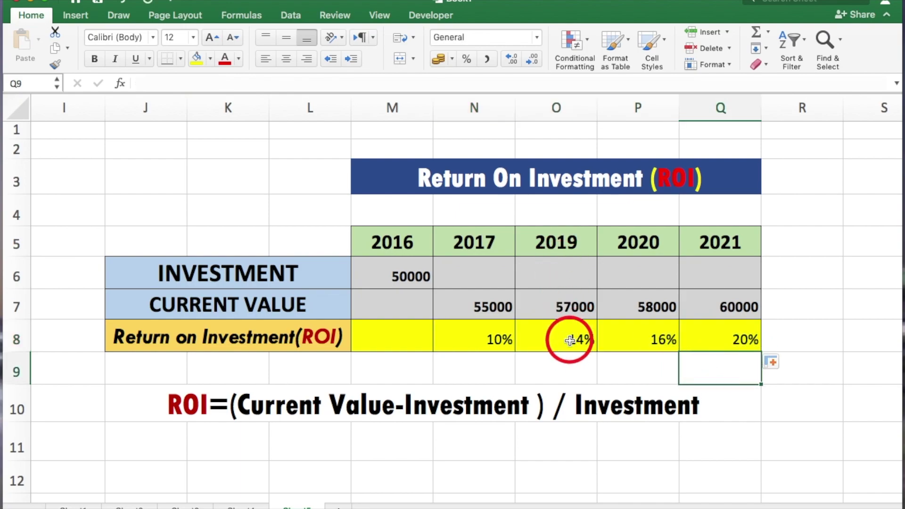
pyautogui.click(645, 245)
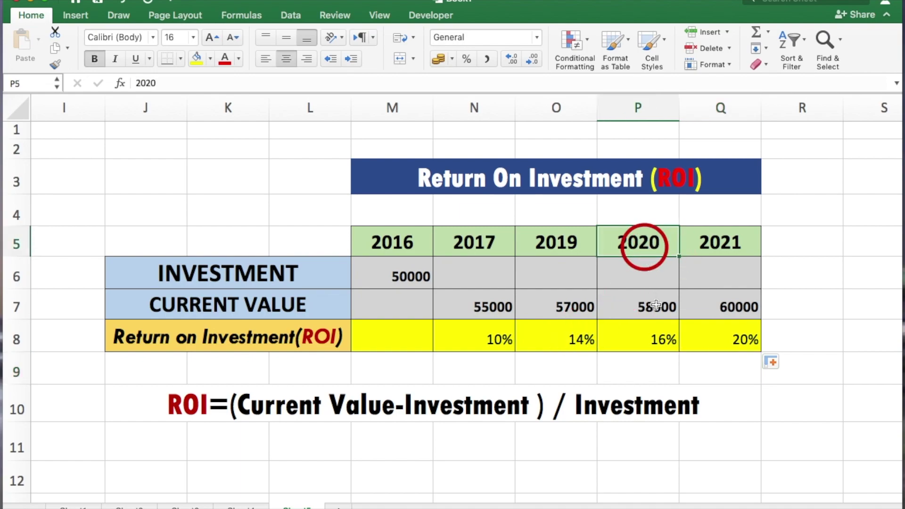
pyautogui.click(662, 347)
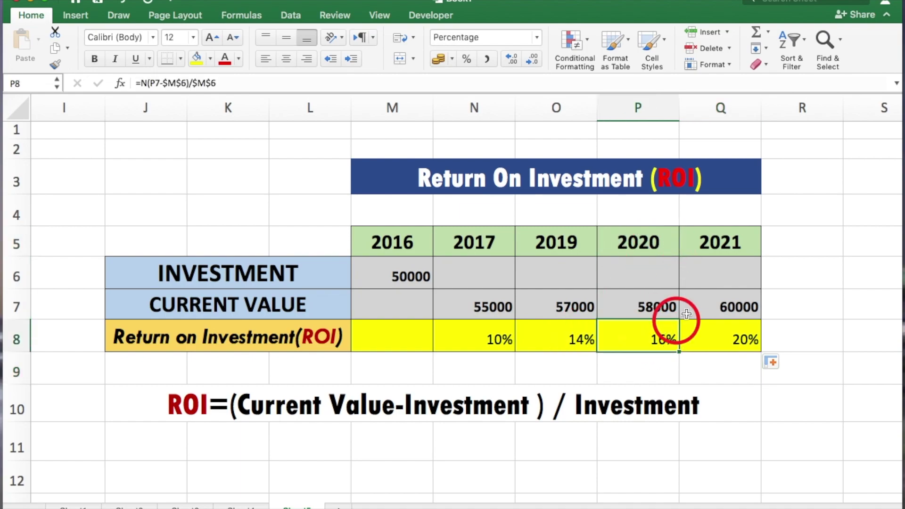
pyautogui.click(724, 252)
pyautogui.click(742, 342)
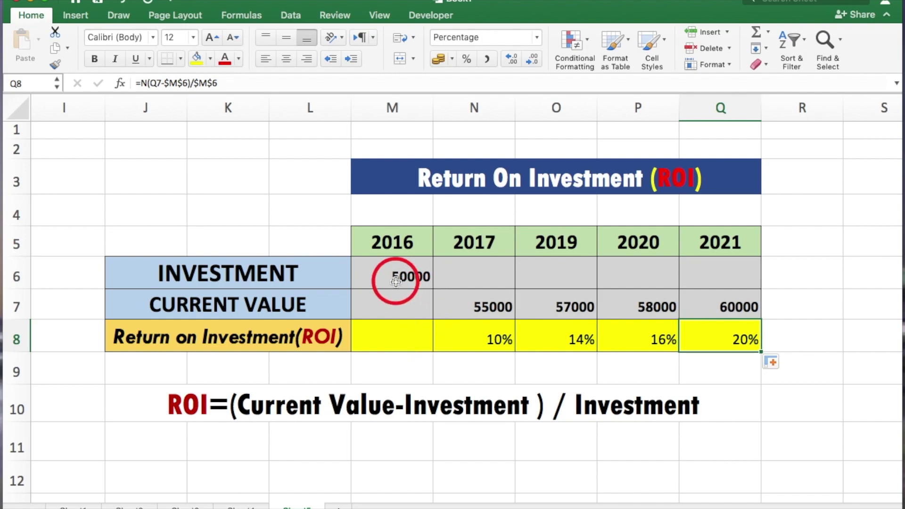
# Review the 2016 column's investment, empty value and ROI cells, and the 2020 ROI formula
pyautogui.click(391, 243)
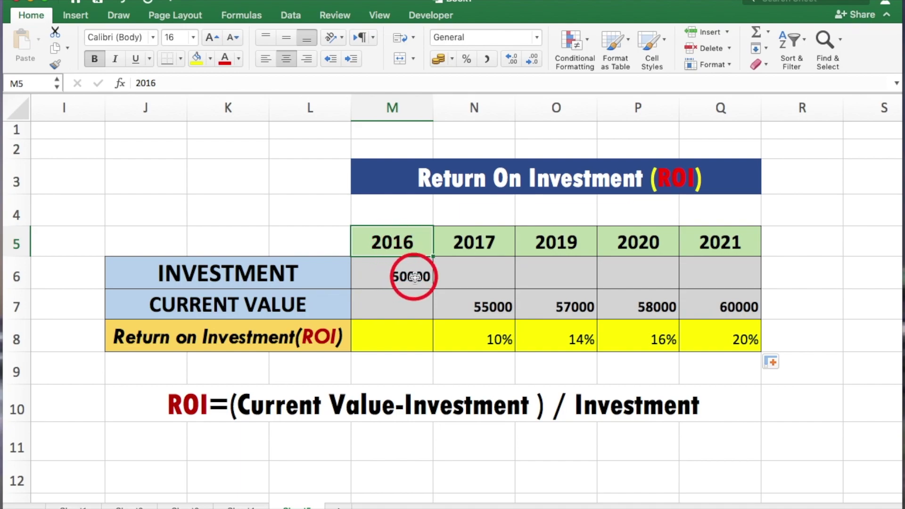
pyautogui.click(402, 274)
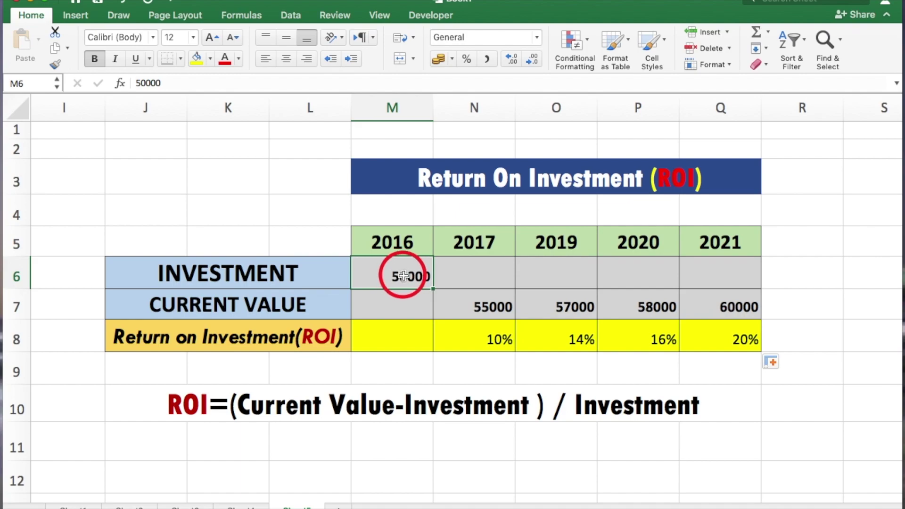
pyautogui.click(401, 307)
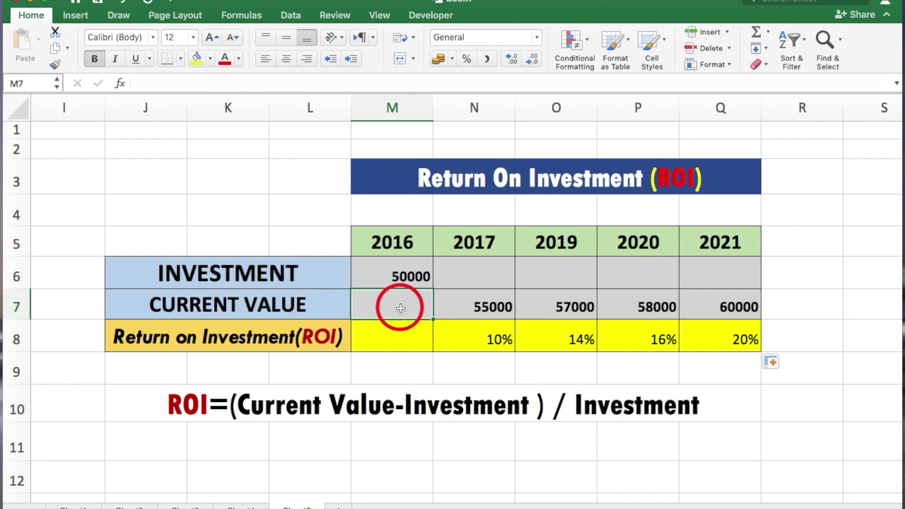
pyautogui.click(404, 340)
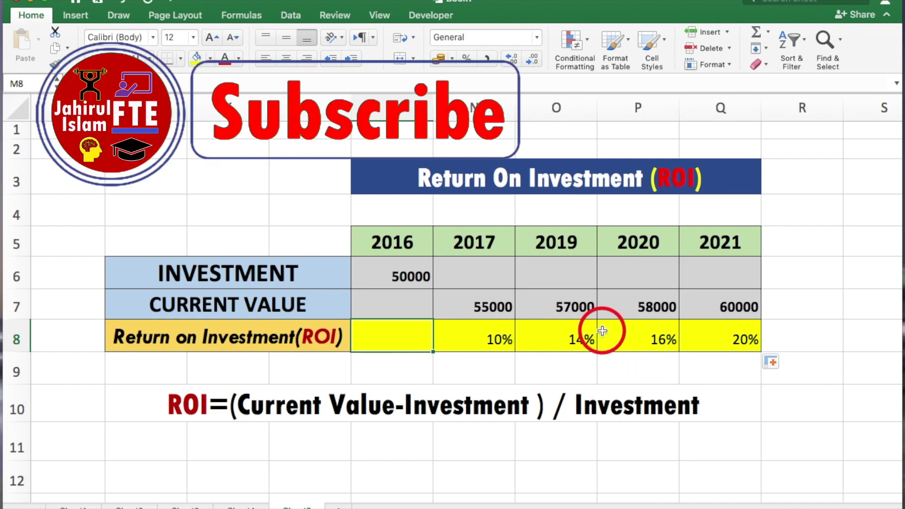
pyautogui.click(602, 326)
# Scroll right to the investment table and review the Inv Date column's first three dates
pyautogui.hscroll(1, 601, 324)
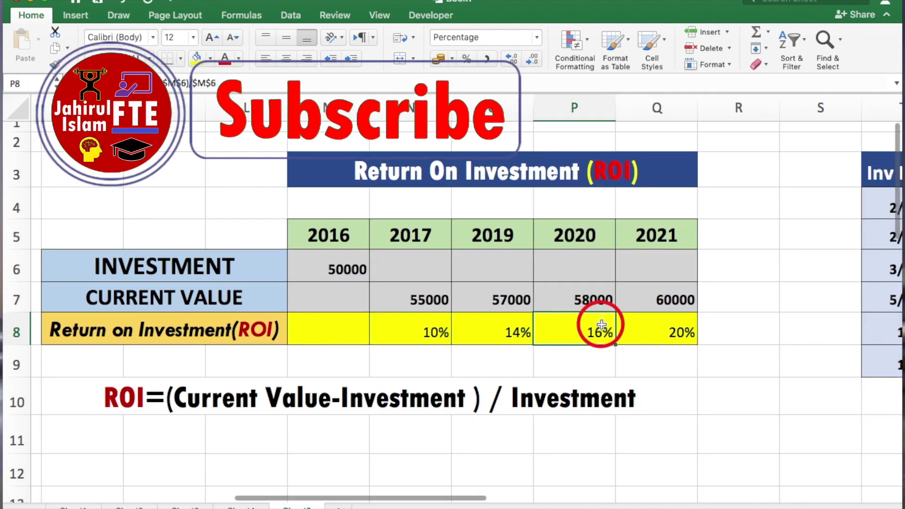
pyautogui.hscroll(3, 601, 324)
pyautogui.hscroll(5, 602, 324)
pyautogui.hscroll(1, 600, 325)
pyautogui.hscroll(3, 599, 324)
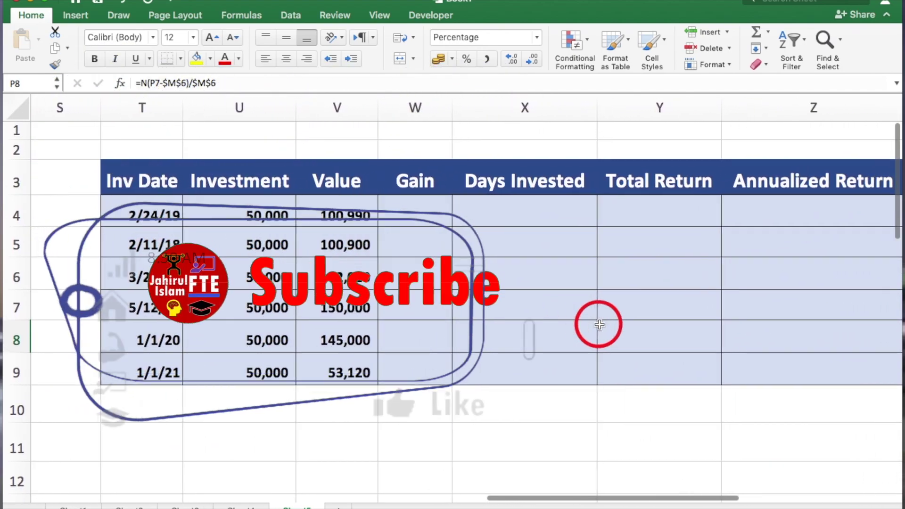
pyautogui.hscroll(2, 599, 321)
pyautogui.hscroll(1, 613, 314)
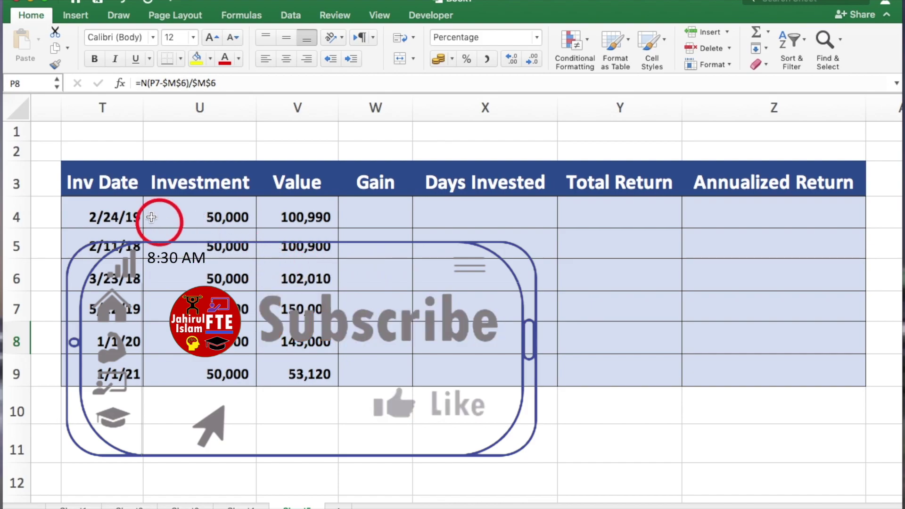
pyautogui.click(115, 184)
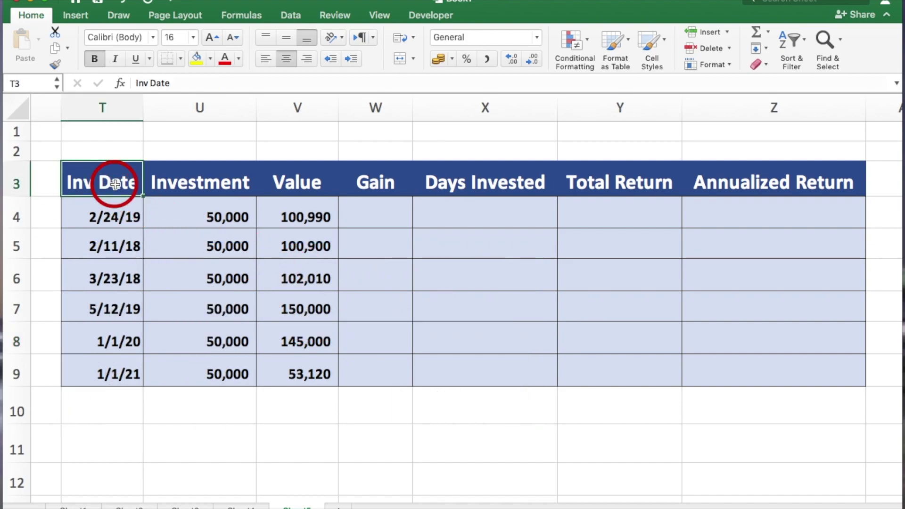
pyautogui.click(128, 217)
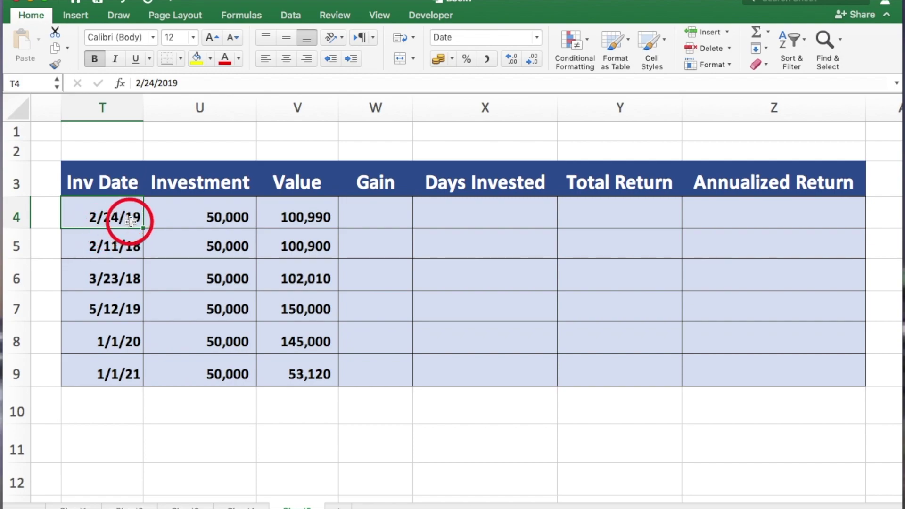
pyautogui.click(116, 247)
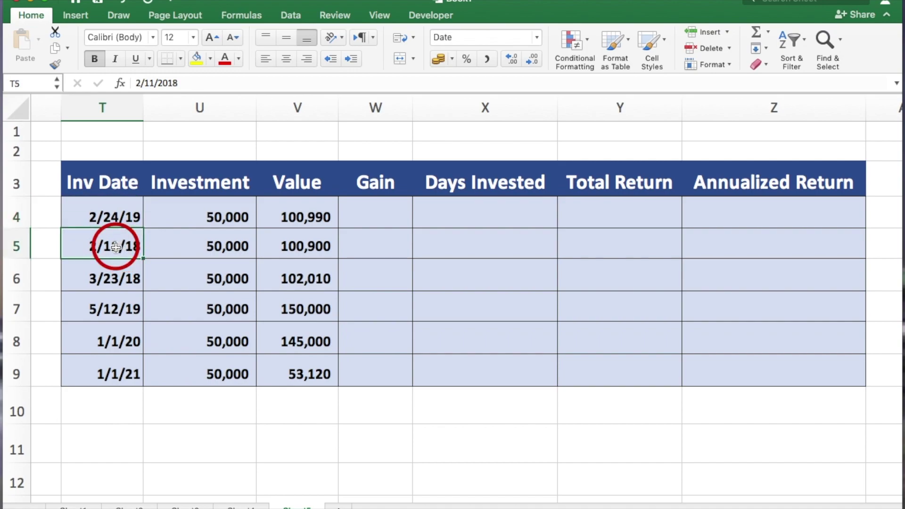
pyautogui.click(116, 278)
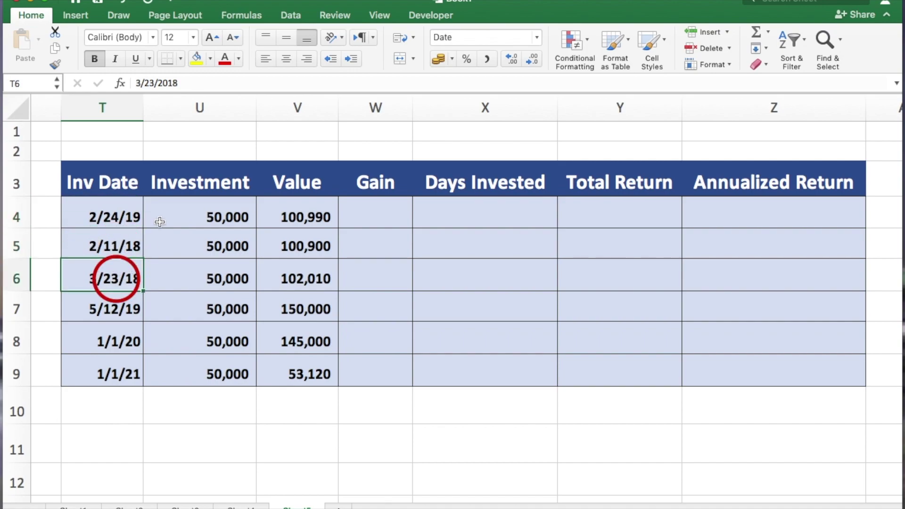
# Review the Investment, Value and Gain headings and the first row's 50,000 and 100,990
pyautogui.click(179, 191)
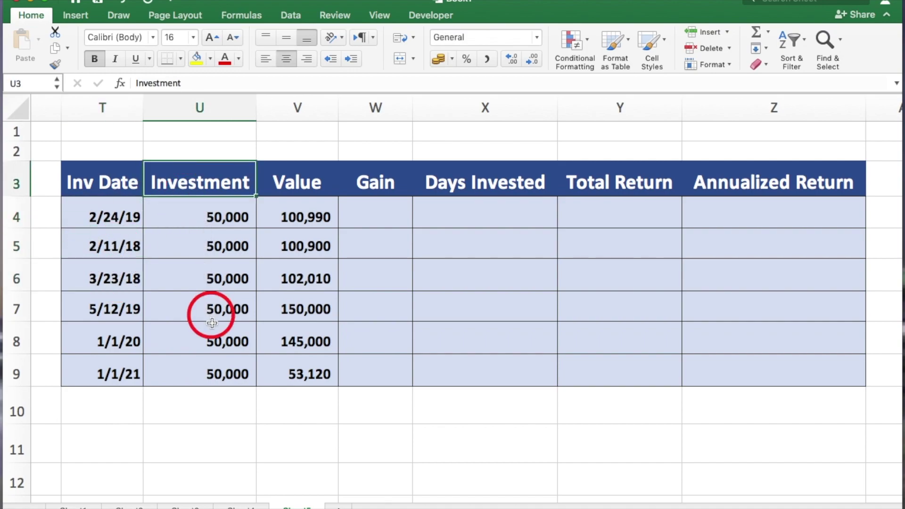
pyautogui.click(301, 186)
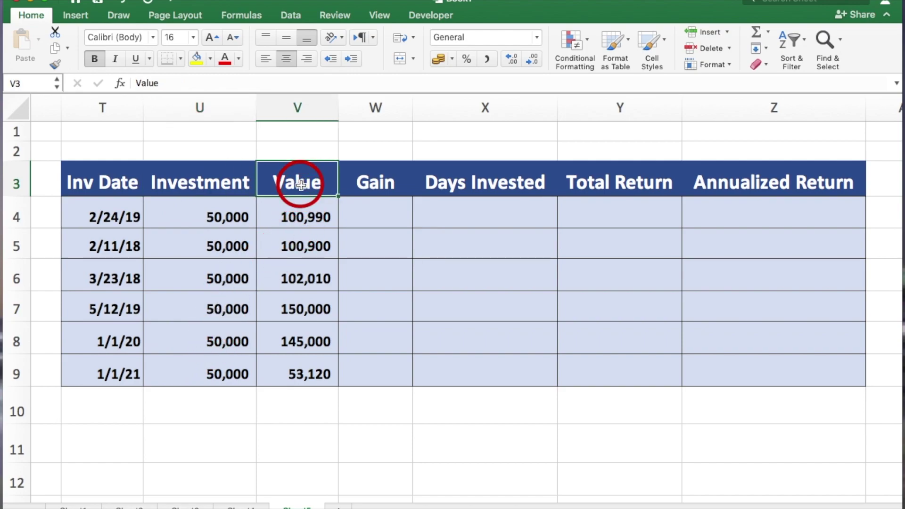
pyautogui.click(389, 184)
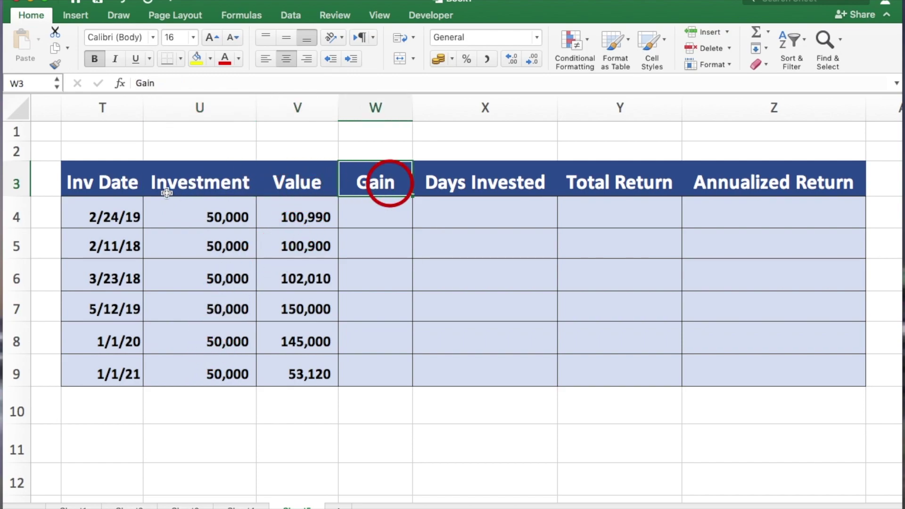
pyautogui.click(235, 190)
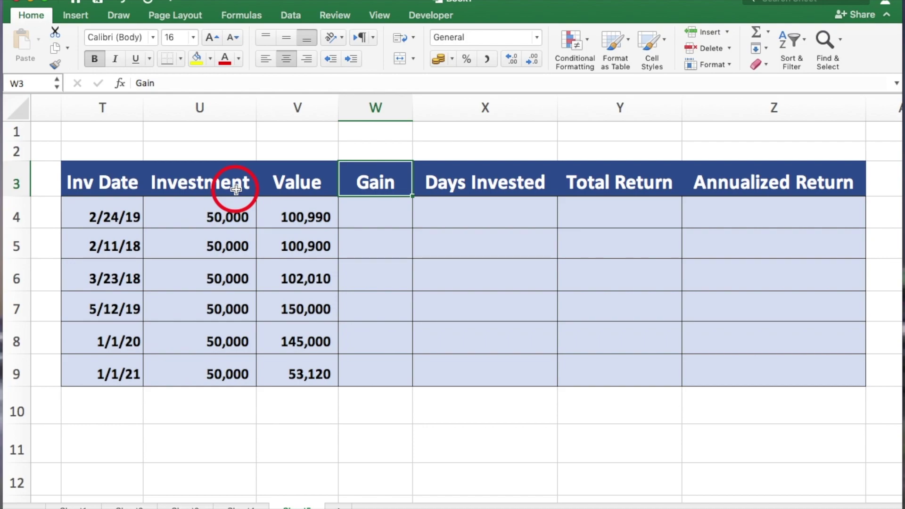
pyautogui.click(229, 207)
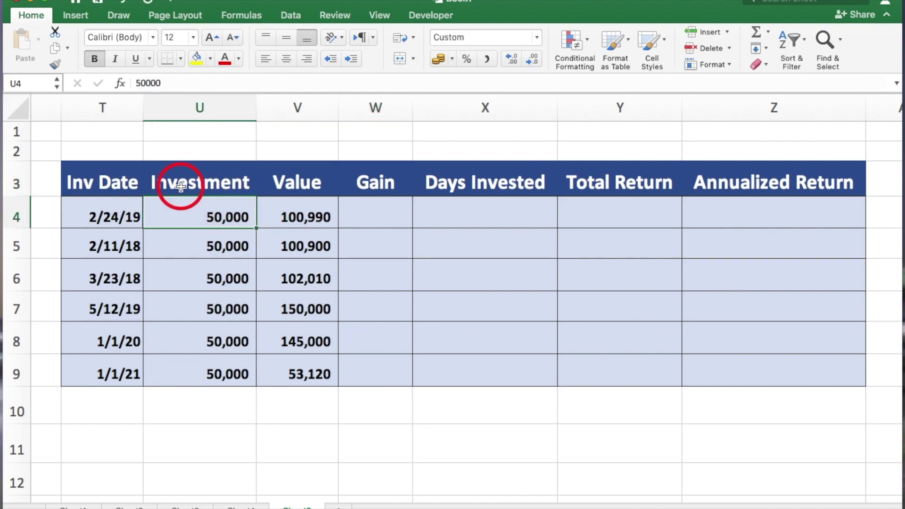
pyautogui.click(288, 213)
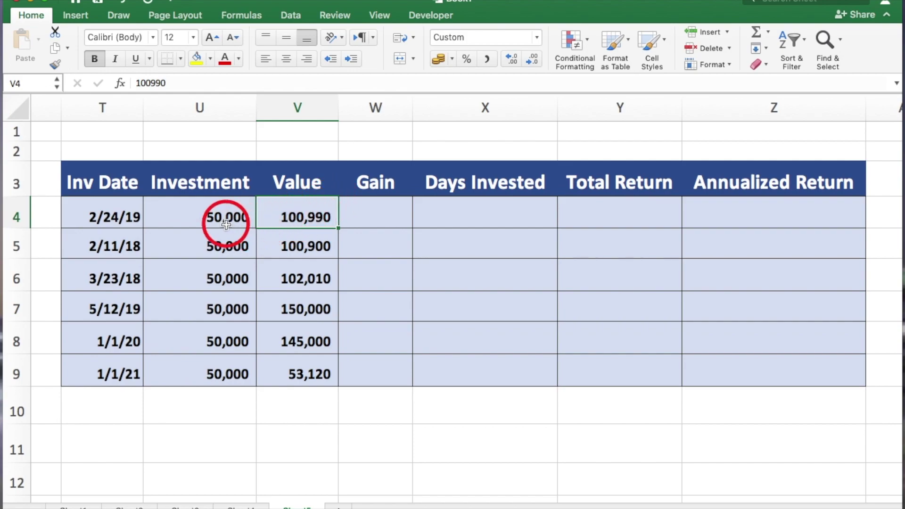
pyautogui.click(375, 188)
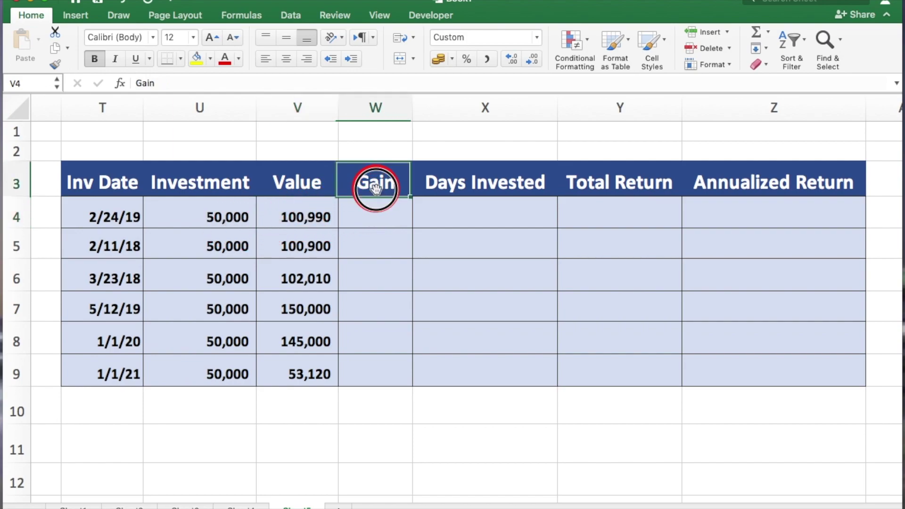
pyautogui.click(368, 216)
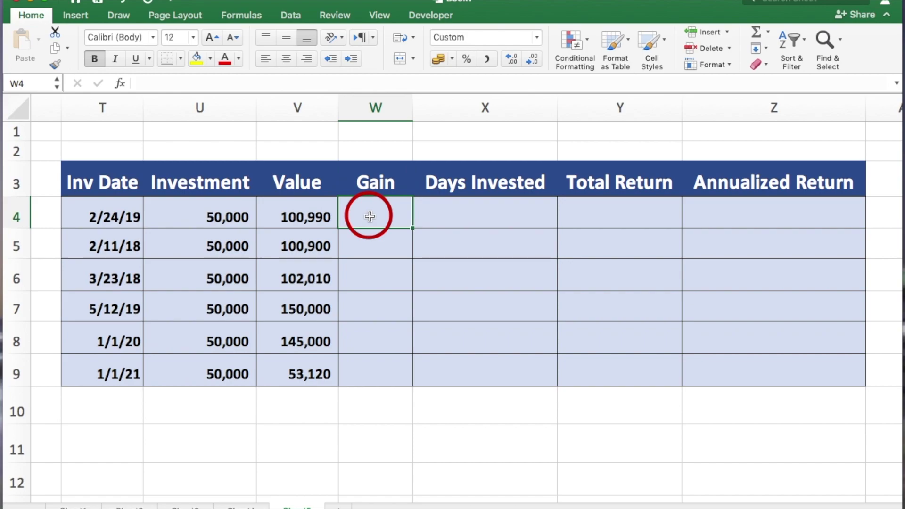
# Enter =V4-U4 in W4 for the first investment's gain of 50,990
pyautogui.write('=')
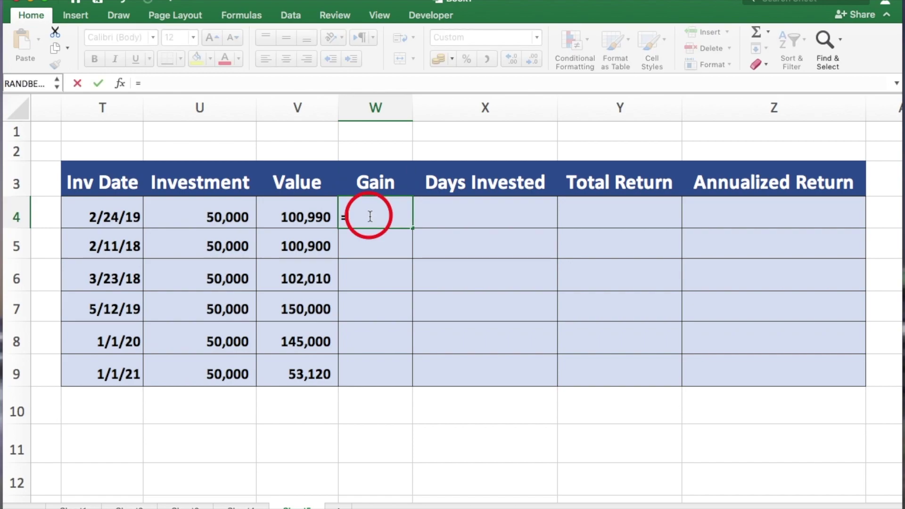
pyautogui.click(315, 216)
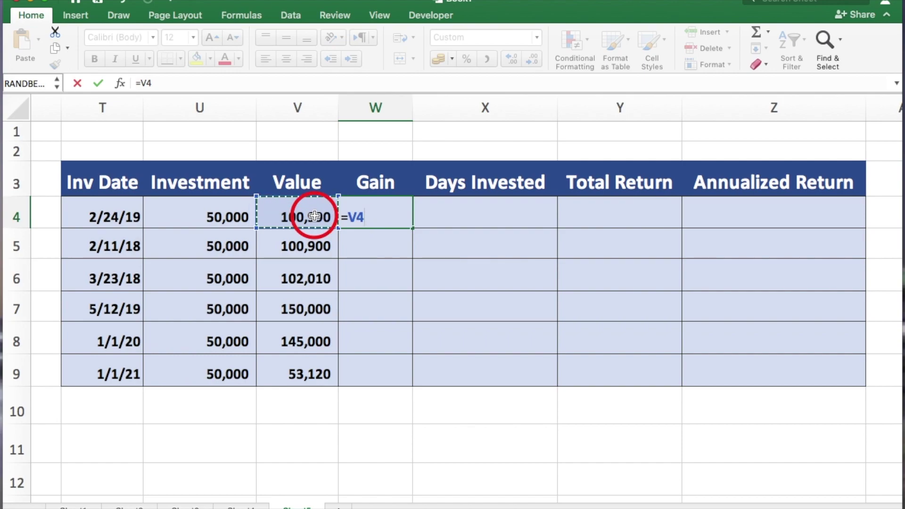
pyautogui.click(214, 218)
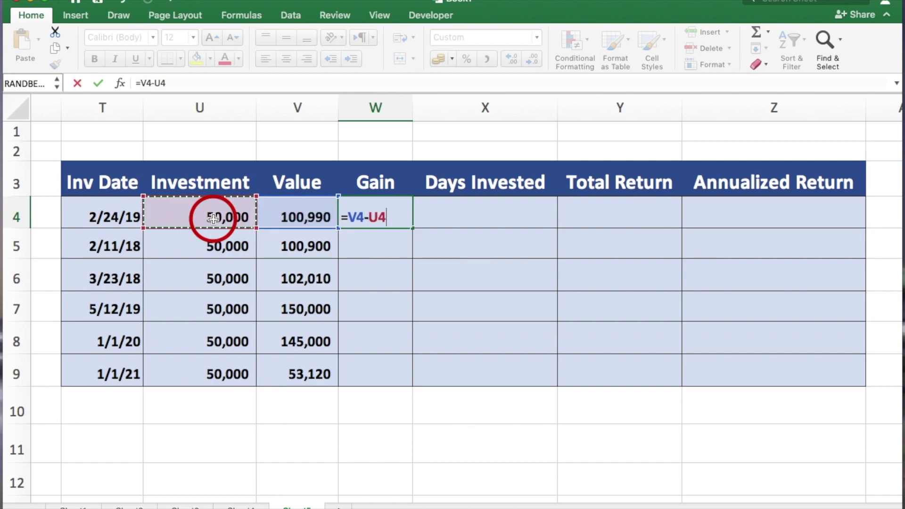
pyautogui.press('Return')
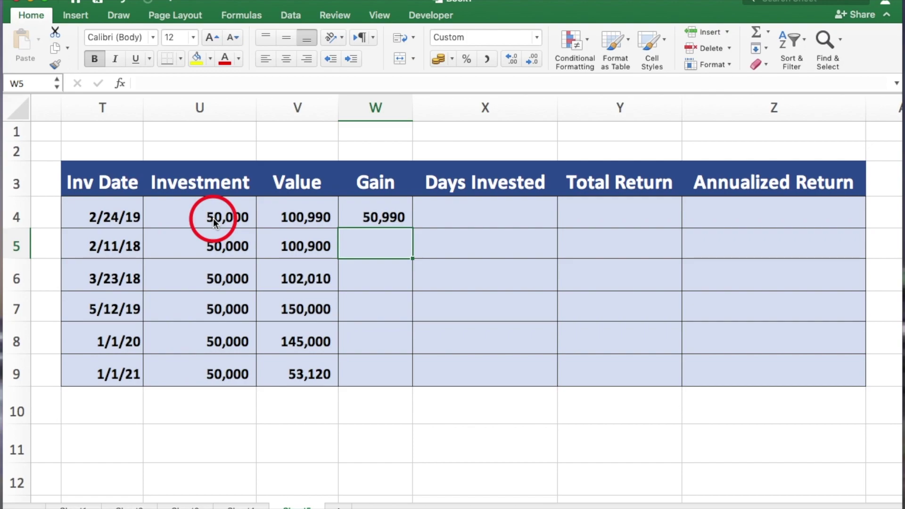
# Copy the gain formula down to W9 and check the copied formulas
pyautogui.click(377, 222)
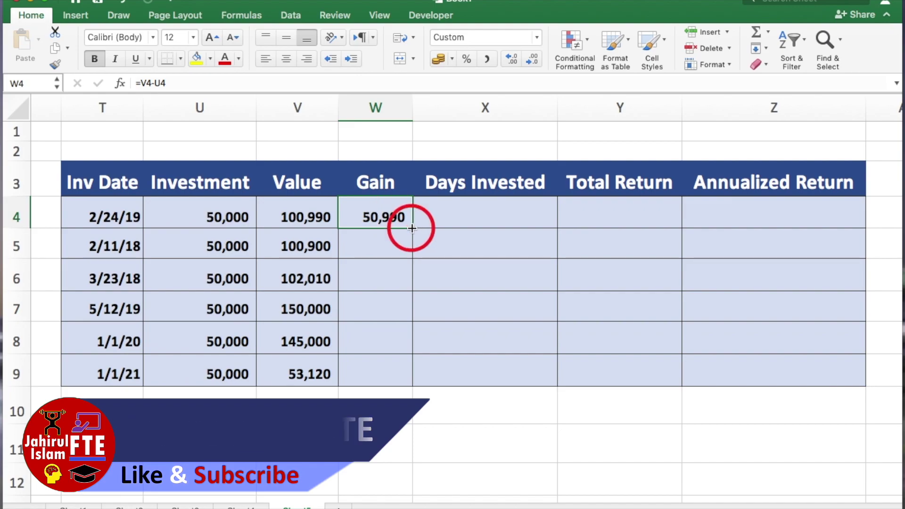
pyautogui.moveTo(412, 228); pyautogui.dragTo(405, 370)
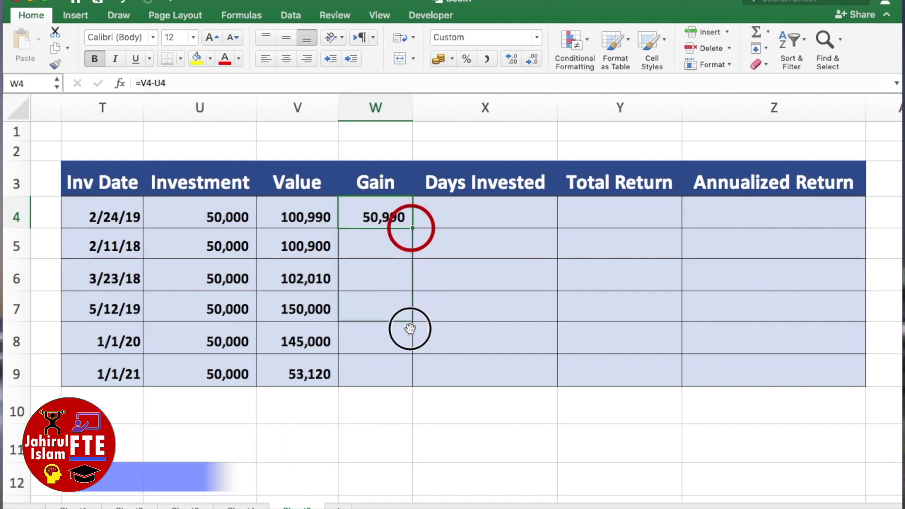
pyautogui.click(405, 370)
pyautogui.click(388, 232)
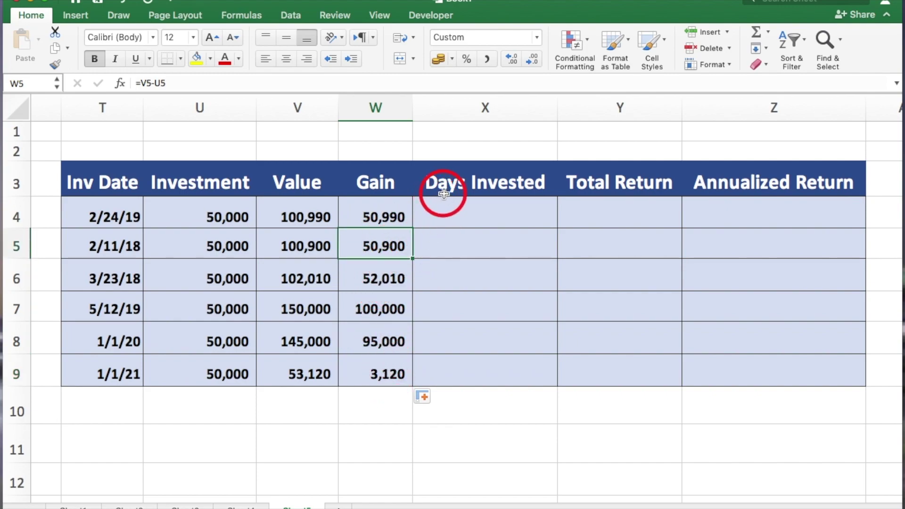
pyautogui.click(455, 208)
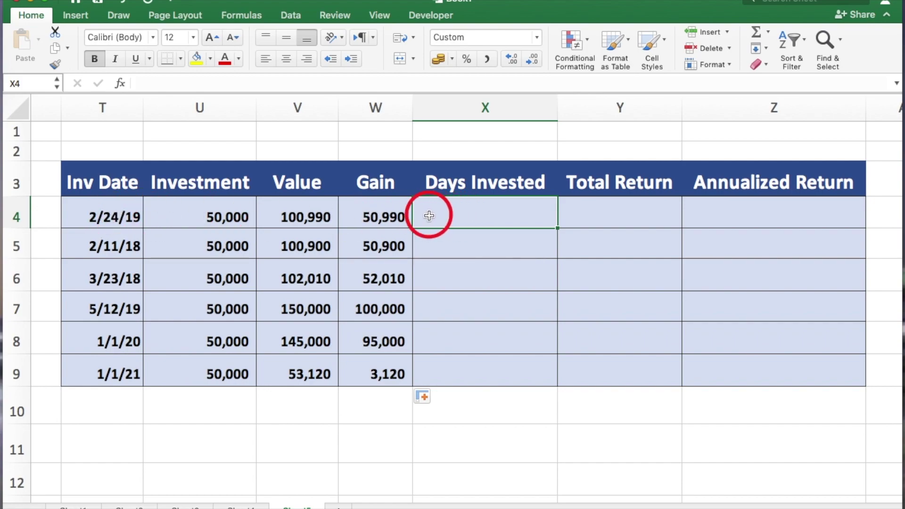
# Enter =TODAY()-T4 in X4, giving 692 days for the first investment
pyautogui.write('=')
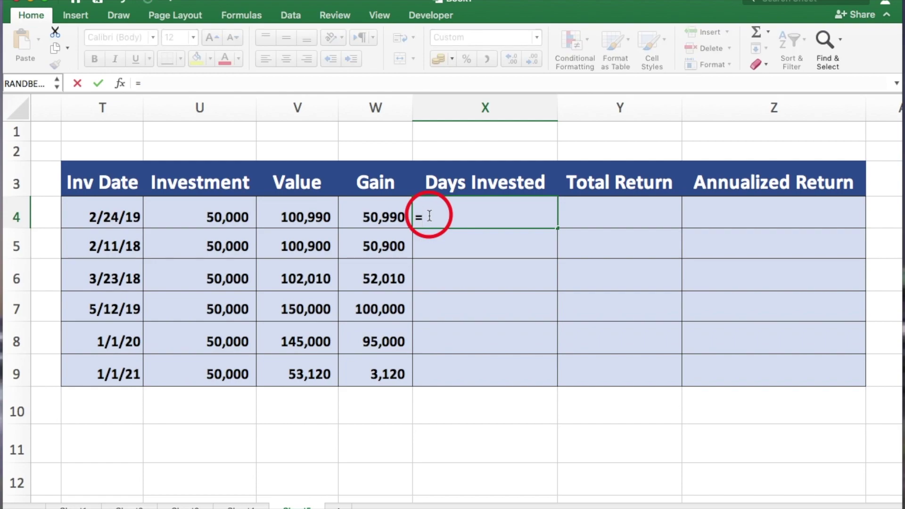
pyautogui.write('tod')
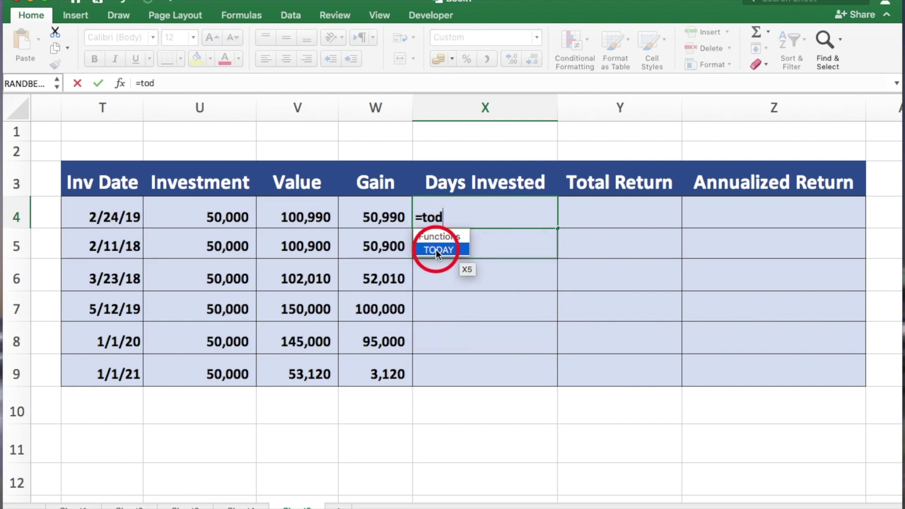
pyautogui.doubleClick(437, 250)
pyautogui.click(479, 218)
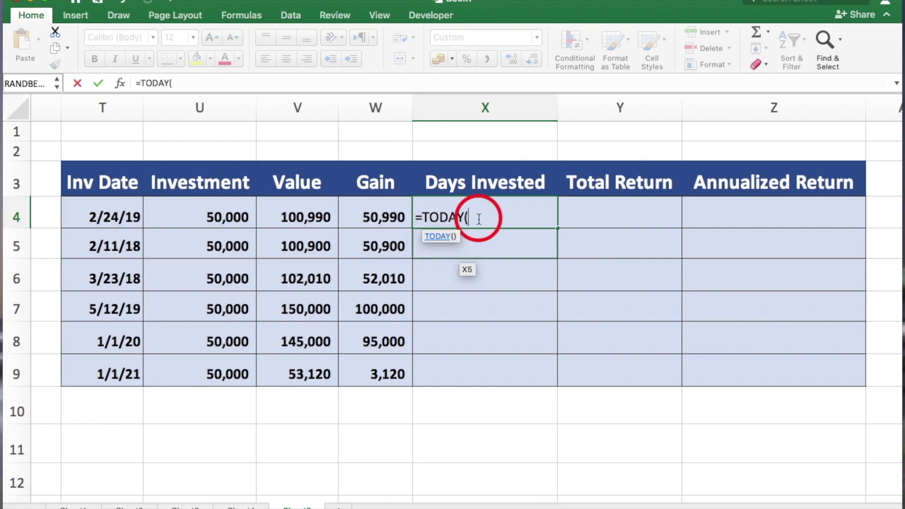
pyautogui.write(')-')
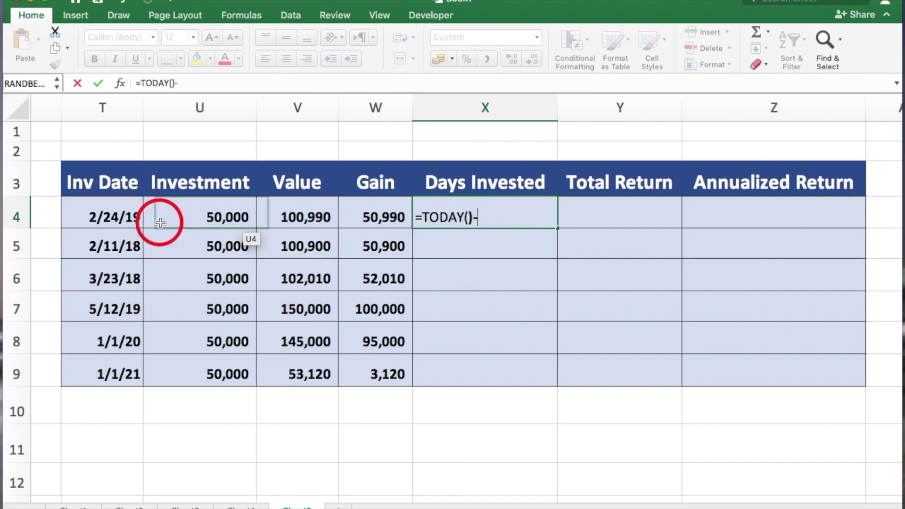
pyautogui.click(117, 218)
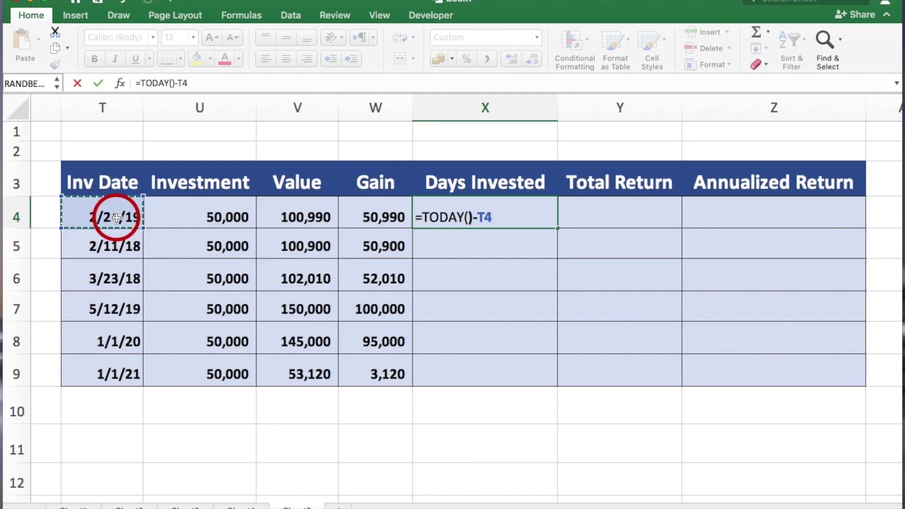
pyautogui.press('Return')
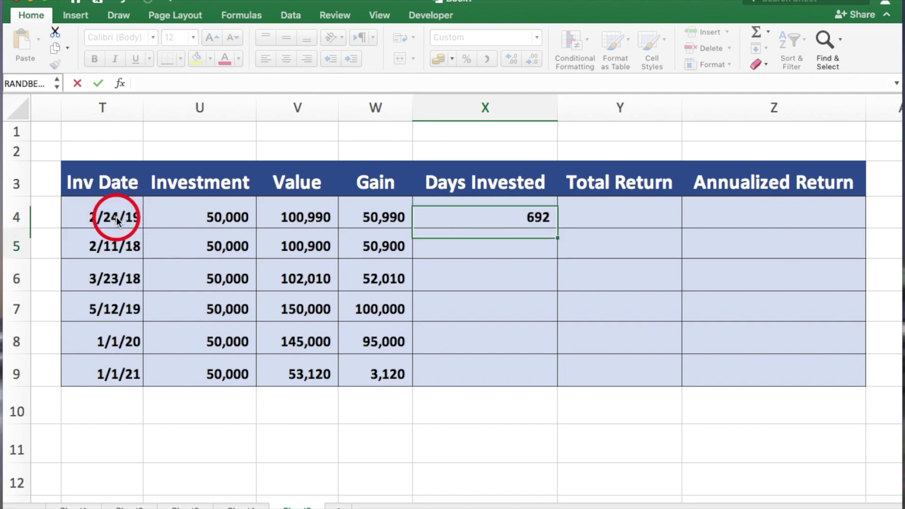
pyautogui.click(498, 219)
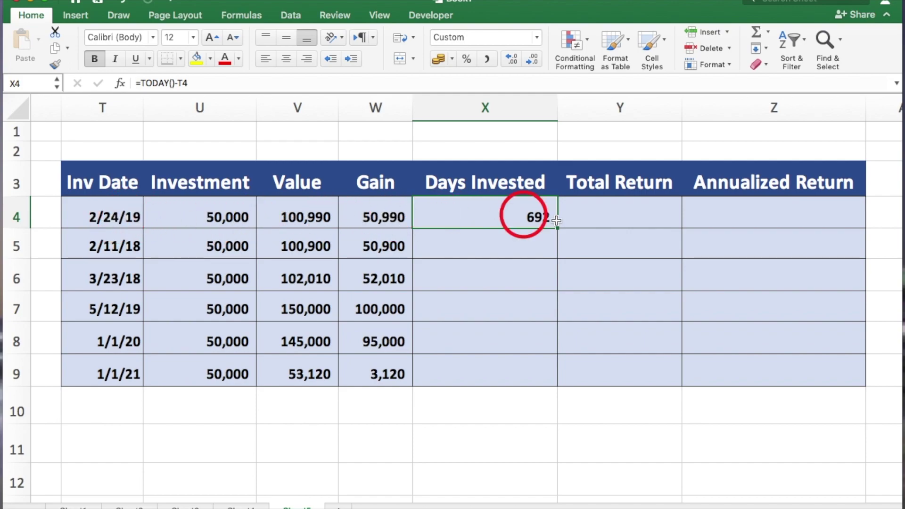
pyautogui.click(513, 249)
# Format X4 with Comma Style and no decimals so it reads 692
pyautogui.click(519, 211)
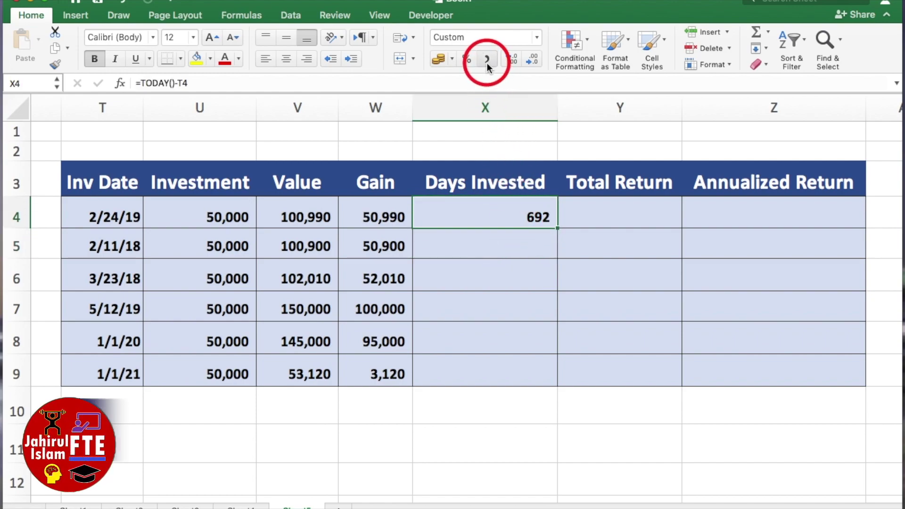
pyautogui.click(538, 38)
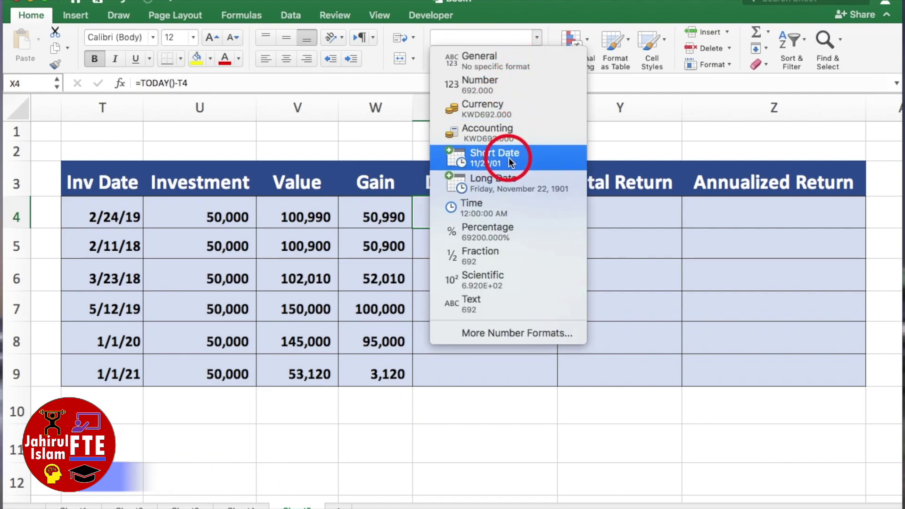
pyautogui.press('Escape')
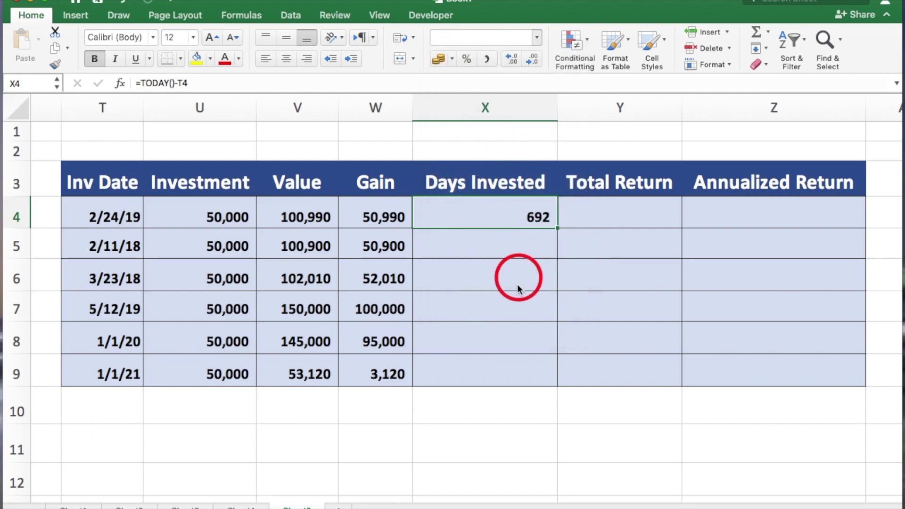
pyautogui.click(512, 251)
pyautogui.click(517, 211)
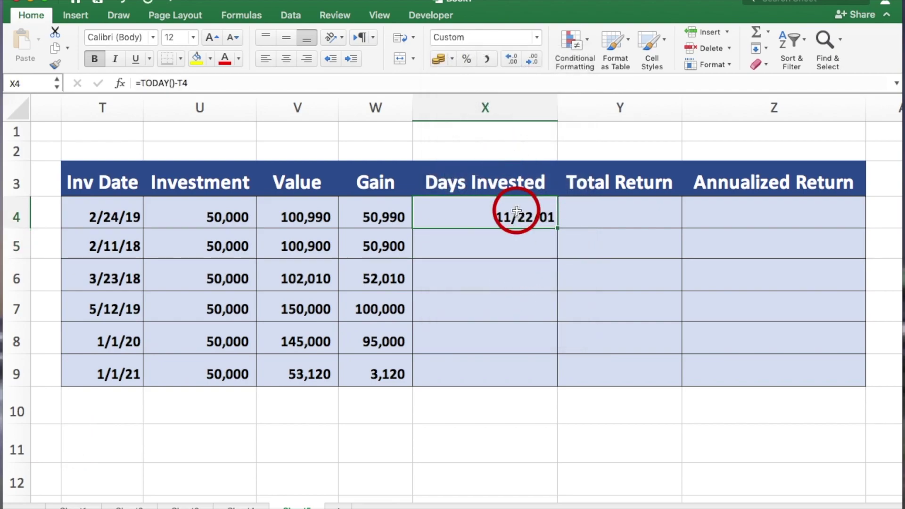
pyautogui.click(496, 65)
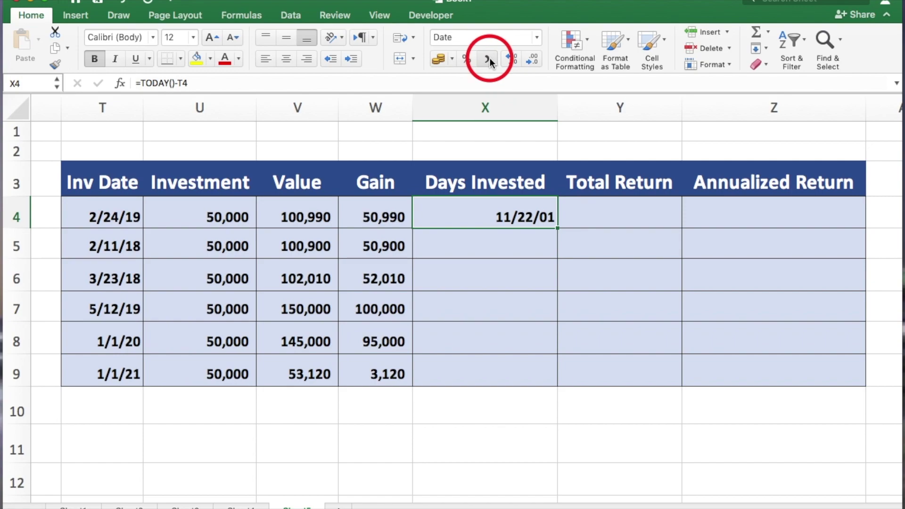
pyautogui.click(526, 220)
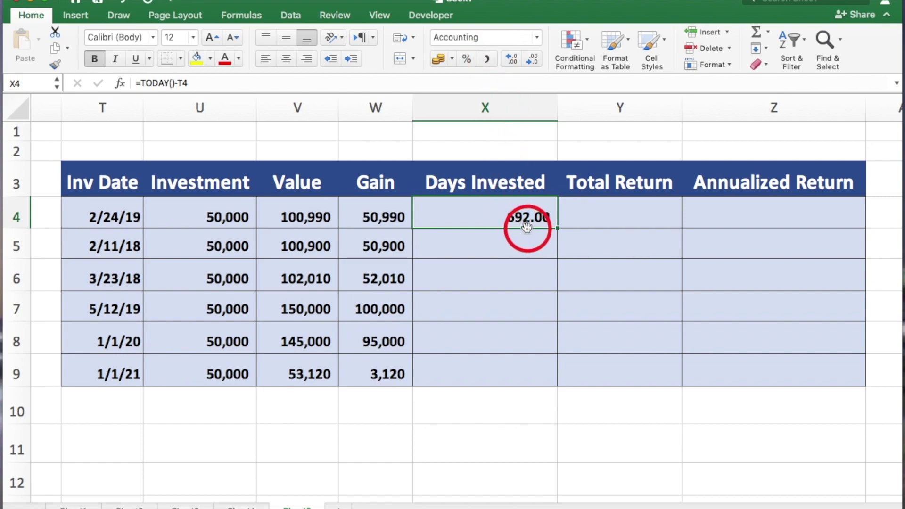
pyautogui.click(532, 61)
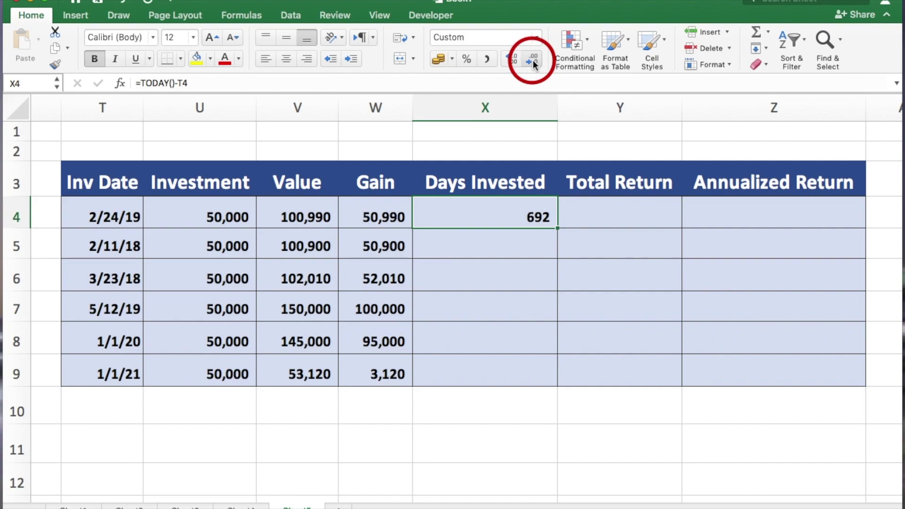
# Copy the days-invested formula down to X9 and check the copied formulas
pyautogui.click(529, 211)
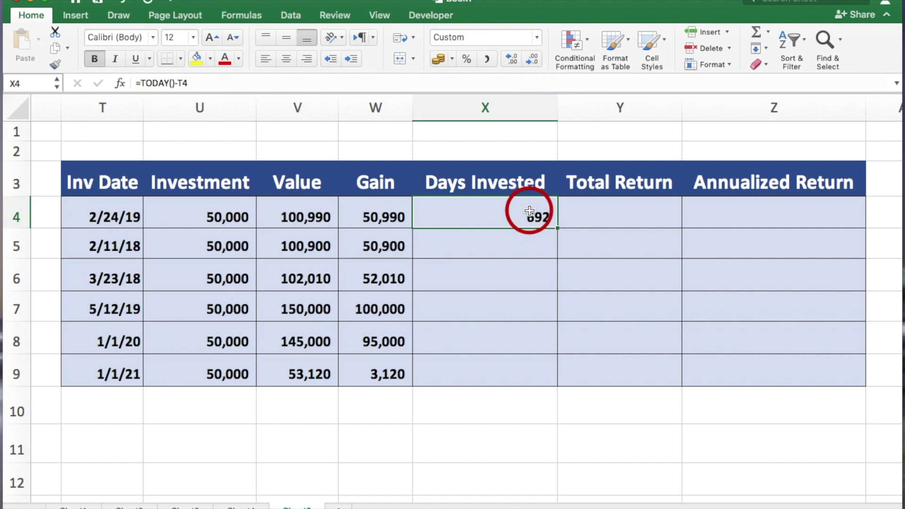
pyautogui.moveTo(559, 228); pyautogui.dragTo(555, 372)
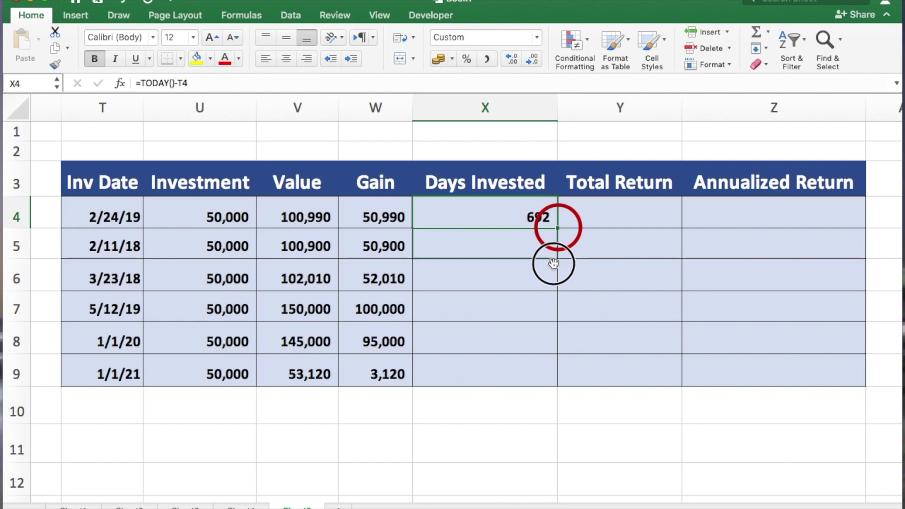
pyautogui.click(488, 321)
pyautogui.click(491, 255)
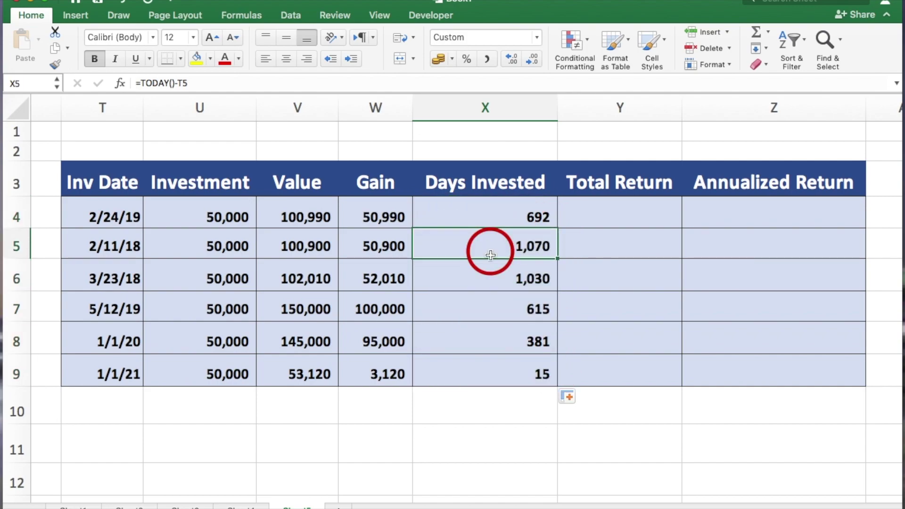
pyautogui.click(504, 357)
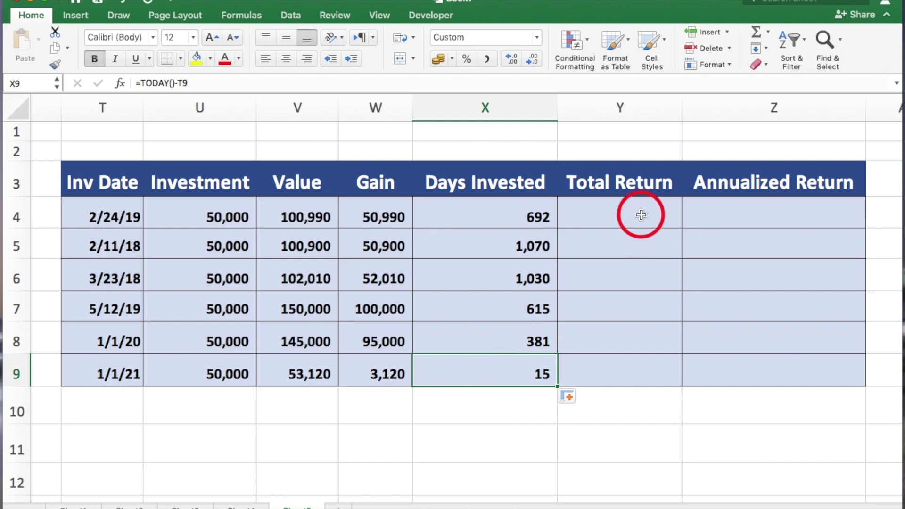
# Enter =(V4-U4)/U4 in Y4 for the first total return of 102.0%
pyautogui.click(599, 210)
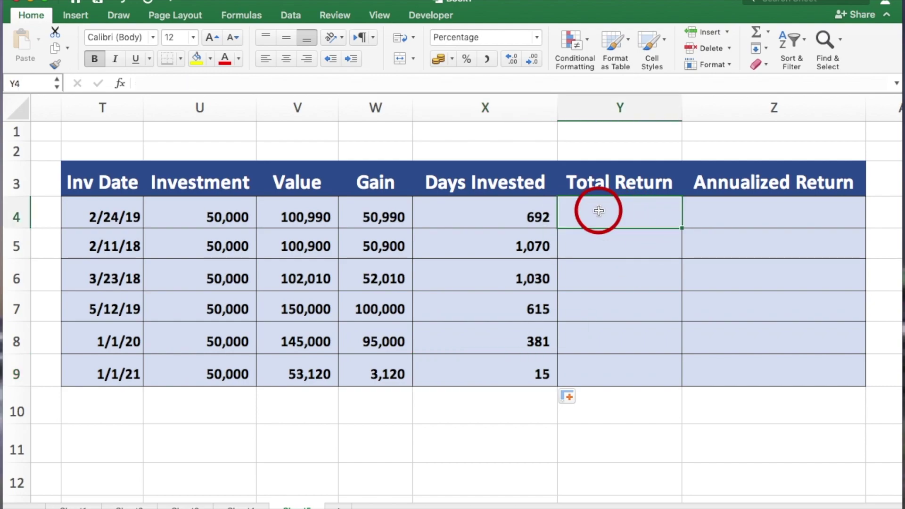
pyautogui.write('=')
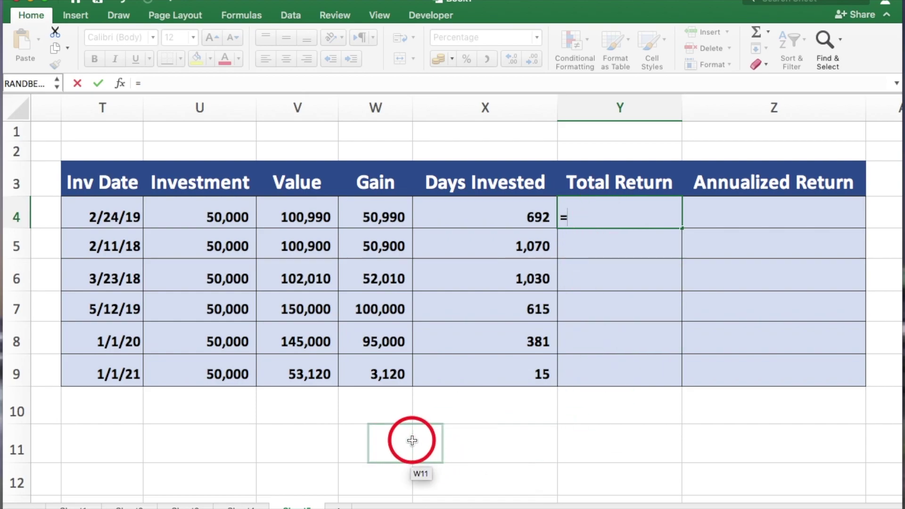
pyautogui.hscroll(-5, 411, 440)
pyautogui.hscroll(-3, 411, 441)
pyautogui.hscroll(-1, 331, 434)
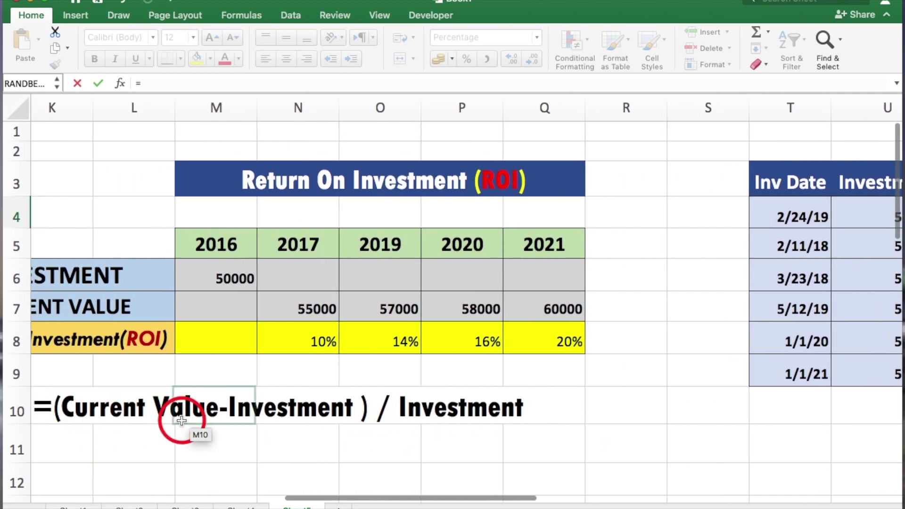
pyautogui.hscroll(2, 283, 420)
pyautogui.hscroll(5, 278, 417)
pyautogui.hscroll(1, 274, 415)
pyautogui.hscroll(6, 269, 414)
pyautogui.hscroll(1, 259, 415)
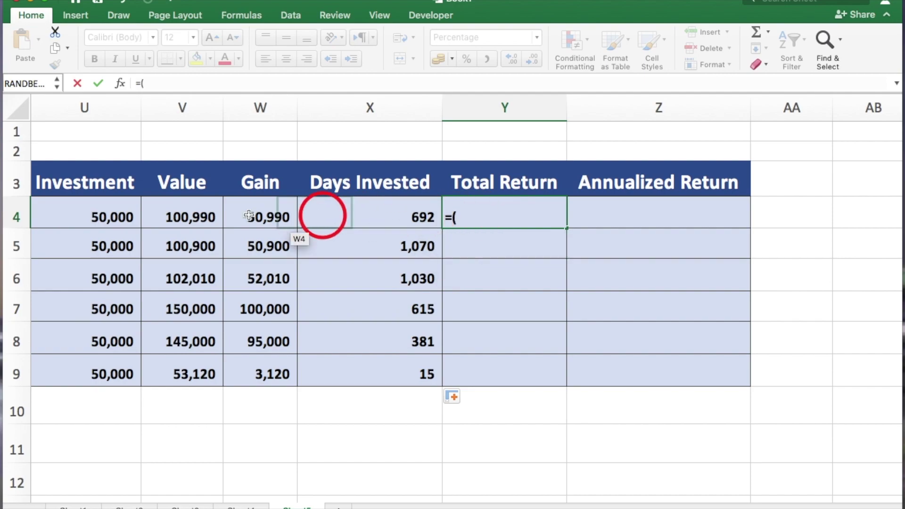
pyautogui.click(195, 218)
pyautogui.write('-')
pyautogui.click(110, 217)
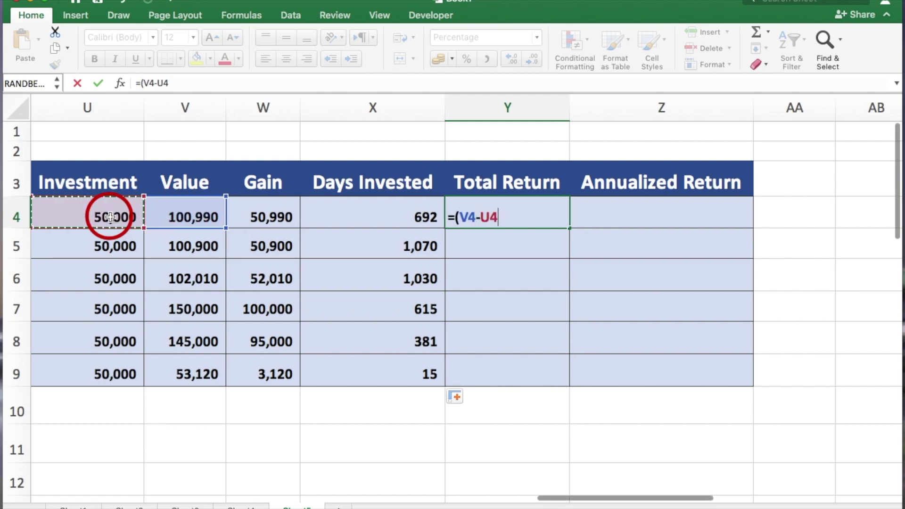
pyautogui.write(')/')
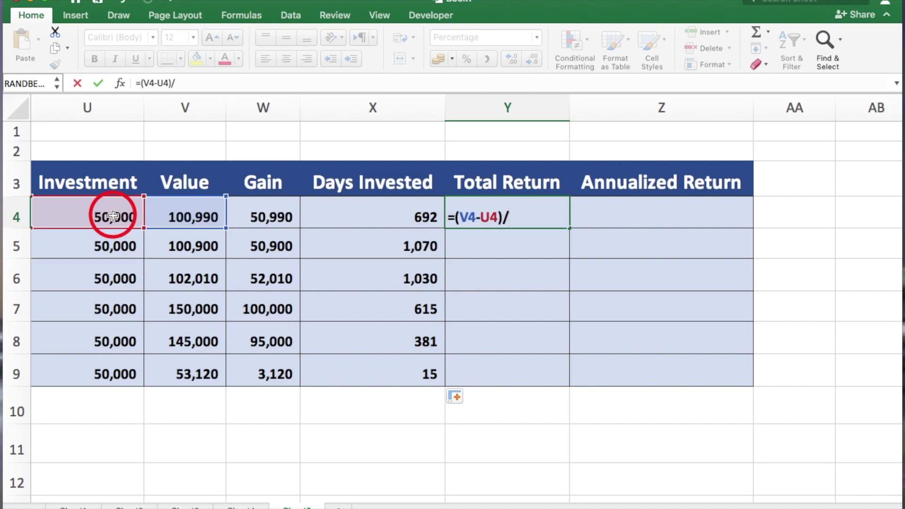
pyautogui.click(113, 216)
pyautogui.press('Return')
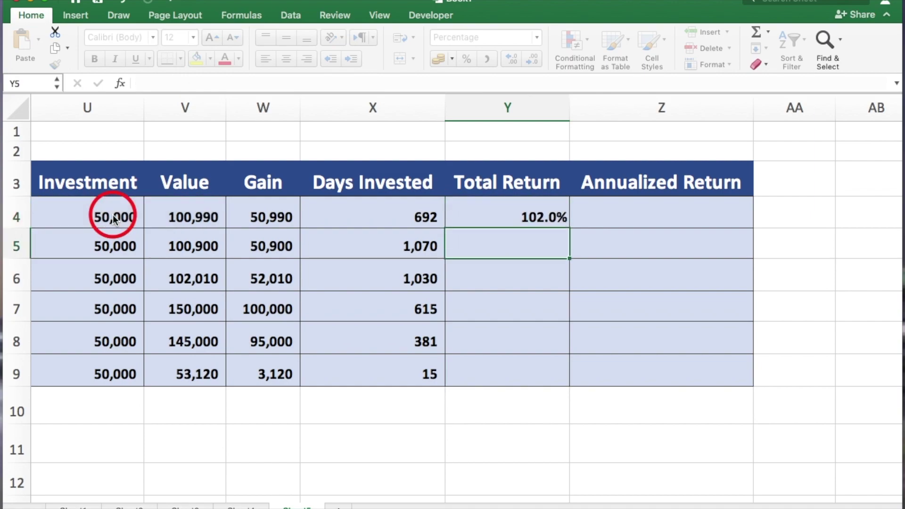
# Copy the total return formula down to Y9, giving 101.8% through 6.2%
pyautogui.click(516, 217)
pyautogui.moveTo(569, 228); pyautogui.dragTo(569, 241)
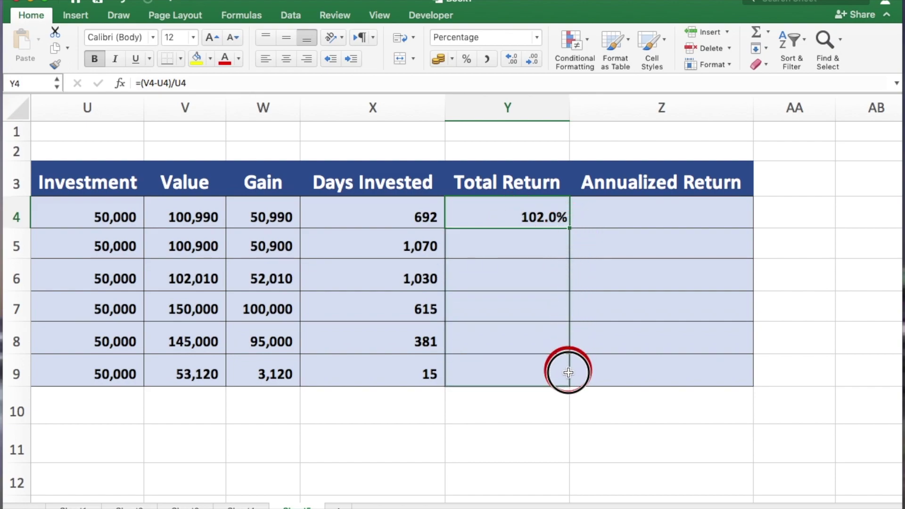
pyautogui.moveTo(569, 241); pyautogui.dragTo(569, 372)
pyautogui.click(523, 319)
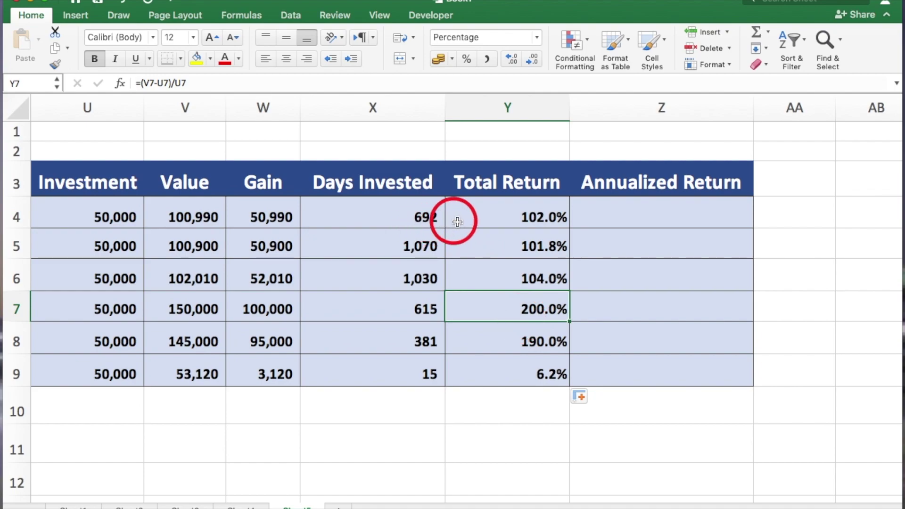
pyautogui.click(506, 223)
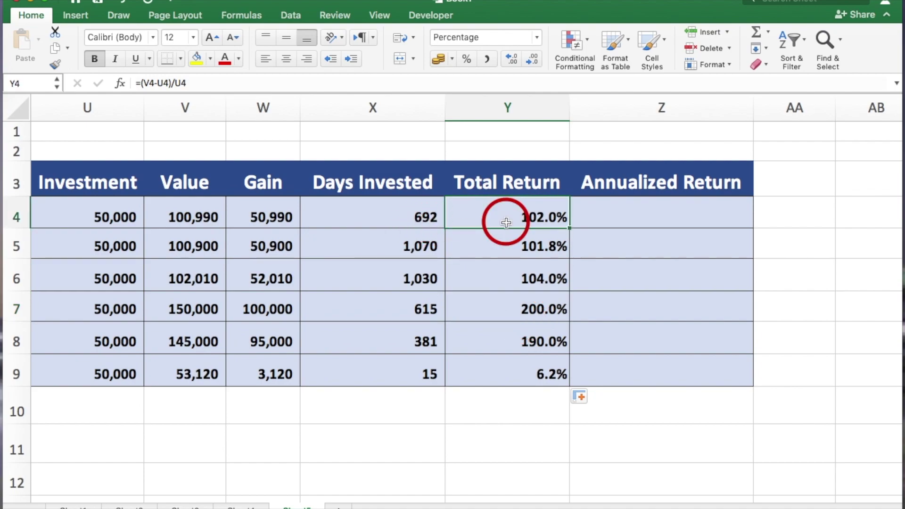
pyautogui.click(648, 252)
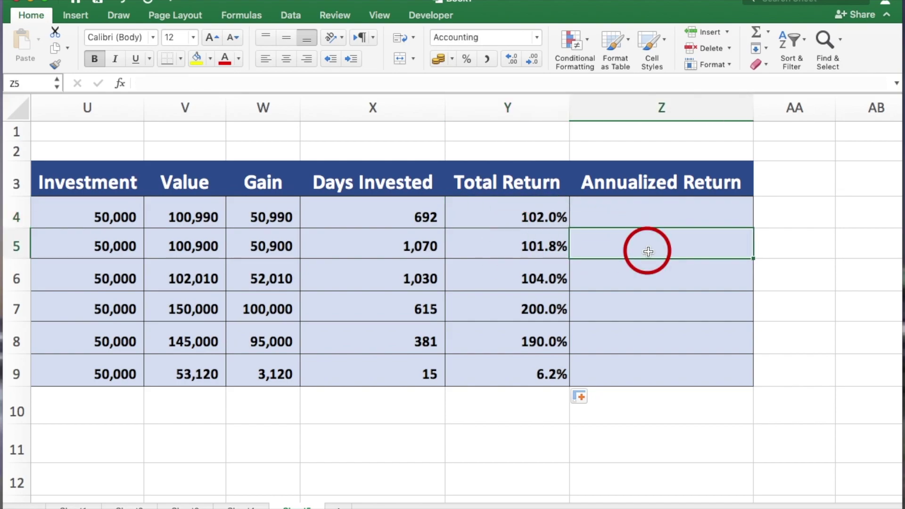
# Move the yellow Ret=((Inv+Gain)/Inv)^(365/Days)-1 banner up into row 11 below the table
pyautogui.click(609, 207)
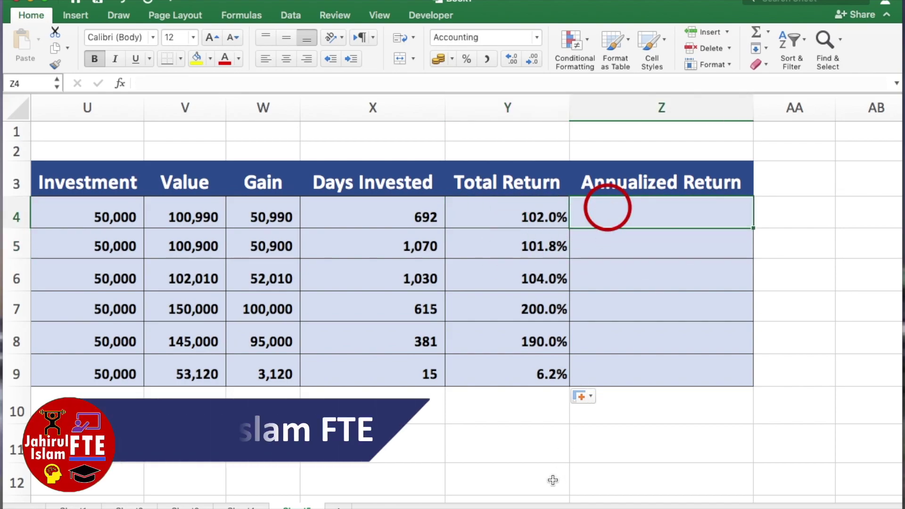
pyautogui.scroll(-3, 551, 479)
pyautogui.scroll(-2, 548, 478)
pyautogui.scroll(-2, 547, 477)
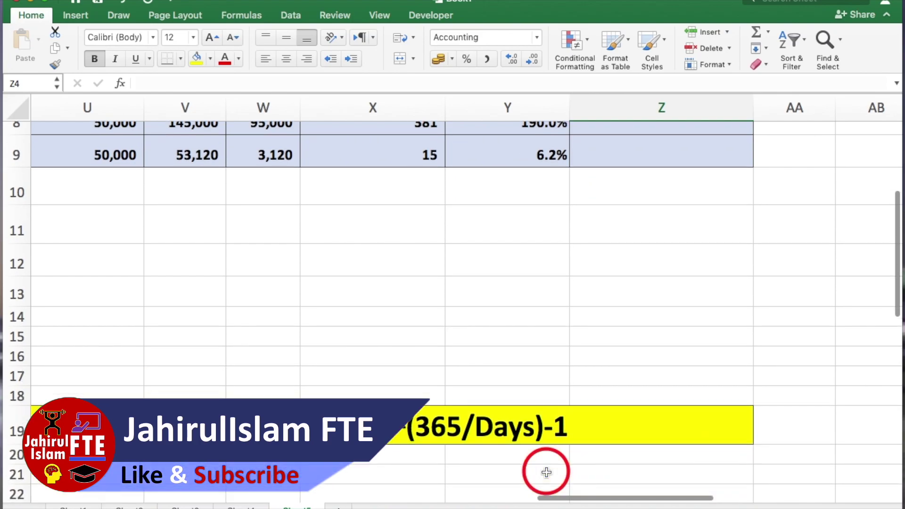
pyautogui.click(499, 433)
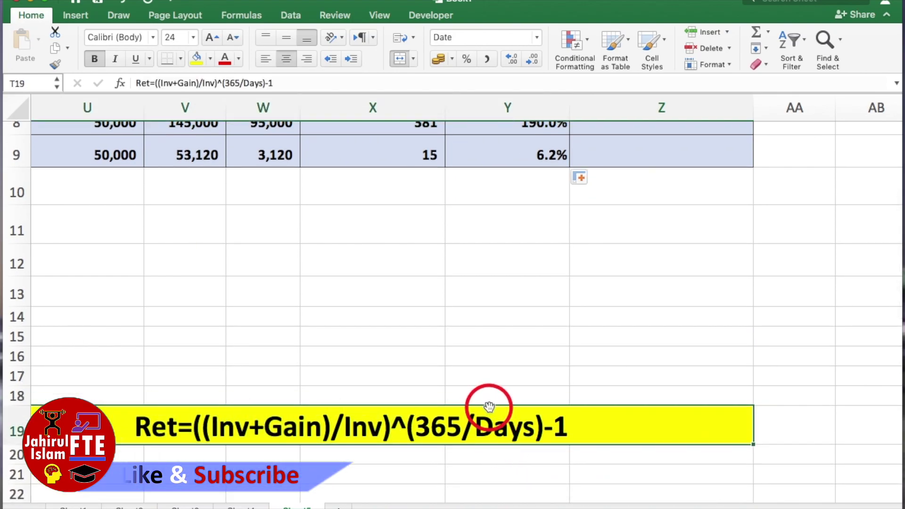
pyautogui.moveTo(491, 406); pyautogui.dragTo(499, 225)
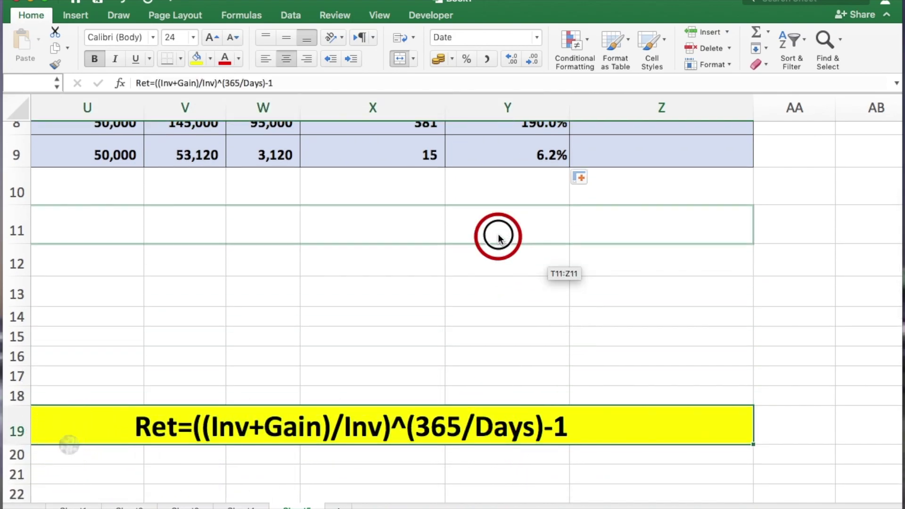
pyautogui.moveTo(499, 222); pyautogui.dragTo(499, 220)
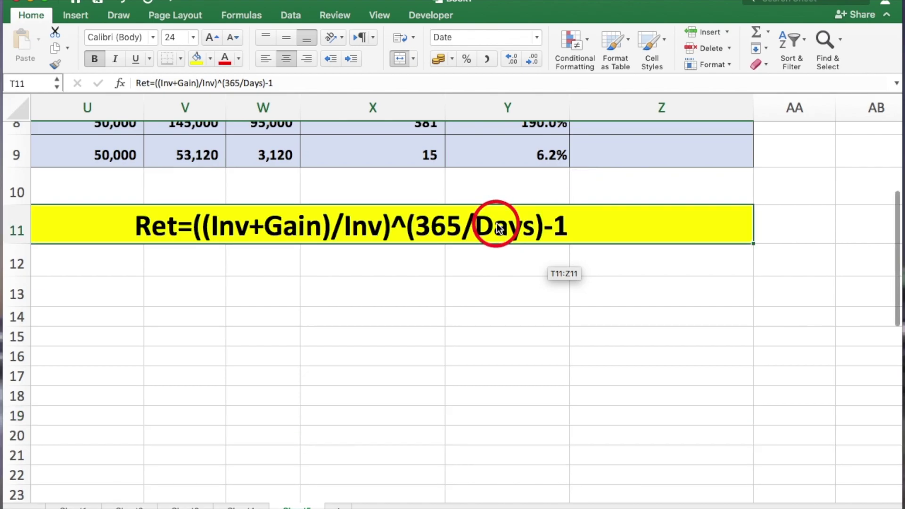
pyautogui.scroll(3, 506, 316)
pyautogui.scroll(4, 506, 315)
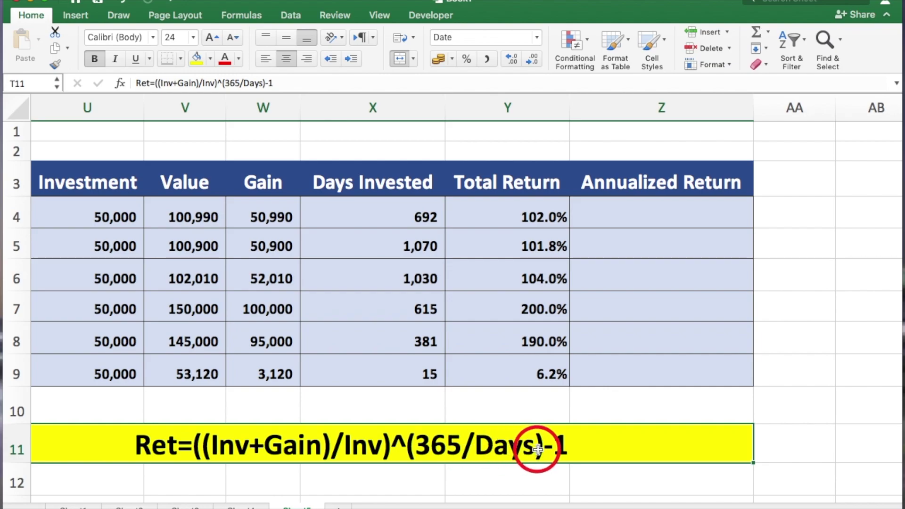
pyautogui.click(609, 225)
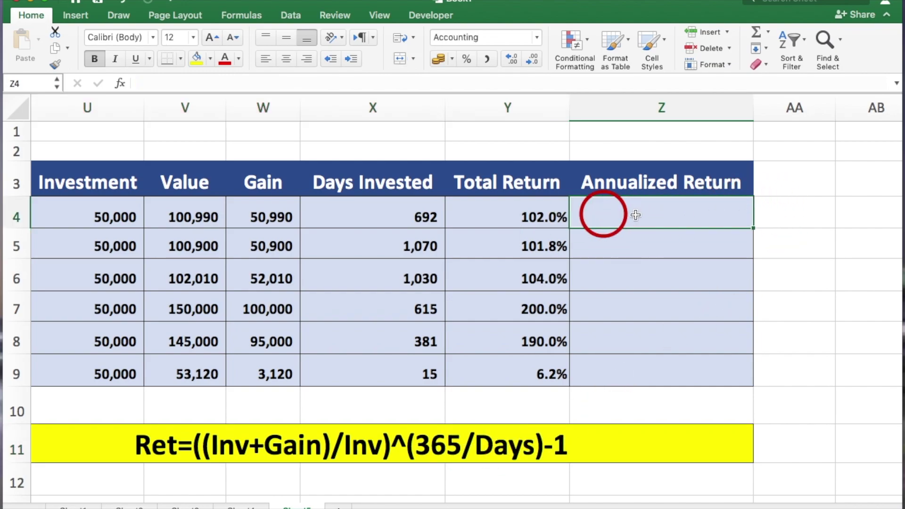
# In Z4, type the start of the annualized return formula, =((U4+W4)/U4)^(
pyautogui.write('=')
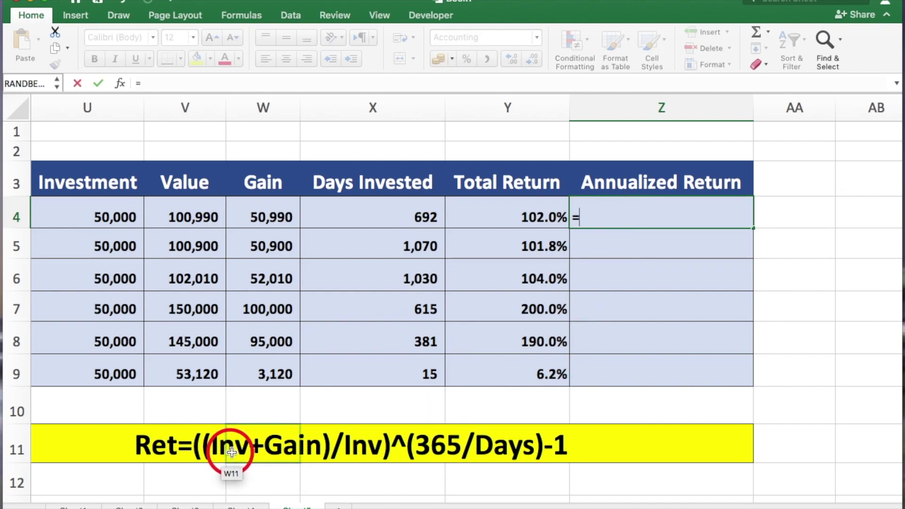
pyautogui.click(102, 214)
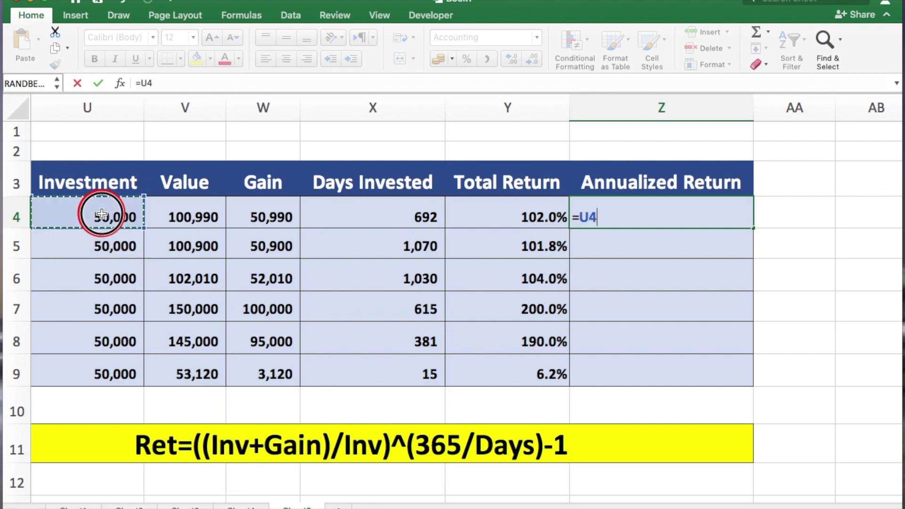
pyautogui.write('+')
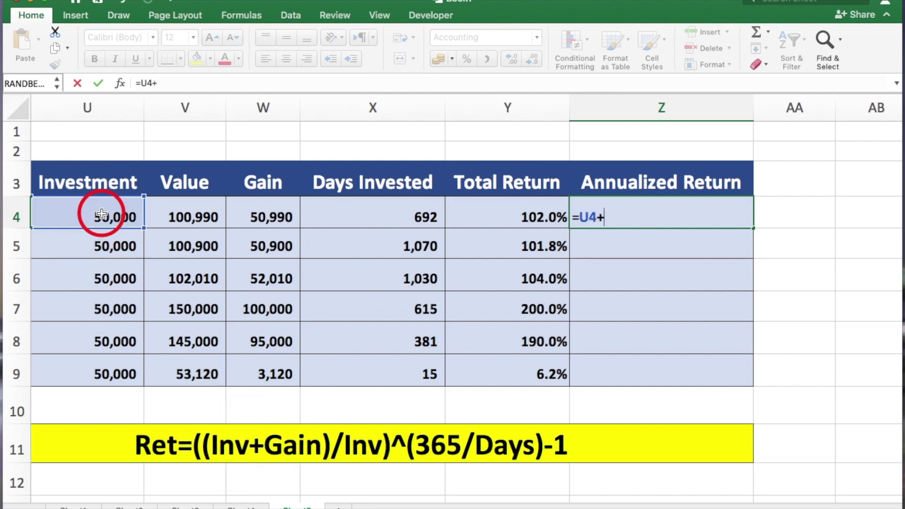
pyautogui.press('BackSpace')
pyautogui.press('BackSpace')
pyautogui.press('BackSpace')
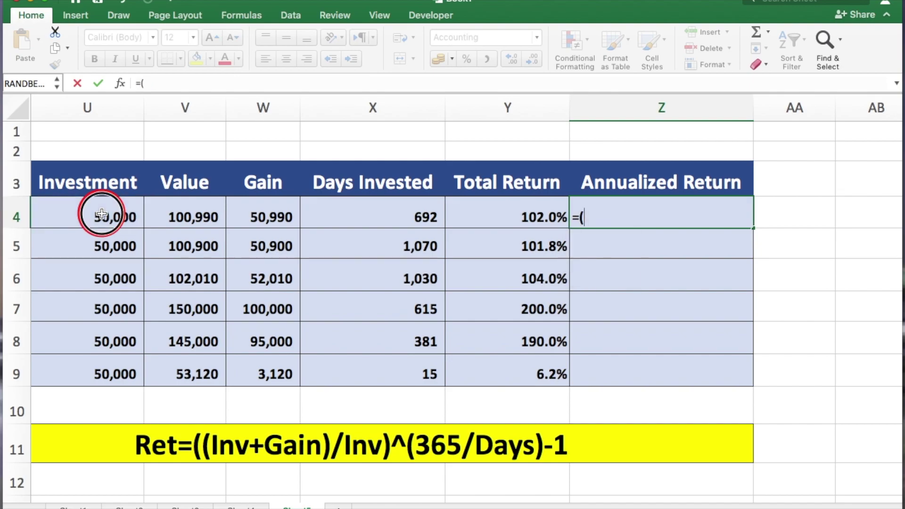
pyautogui.click(102, 214)
pyautogui.write('+')
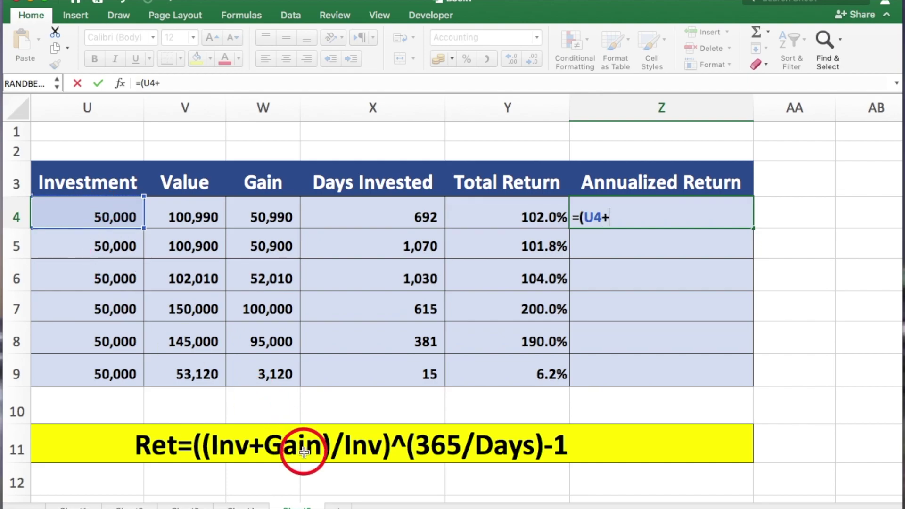
pyautogui.click(269, 218)
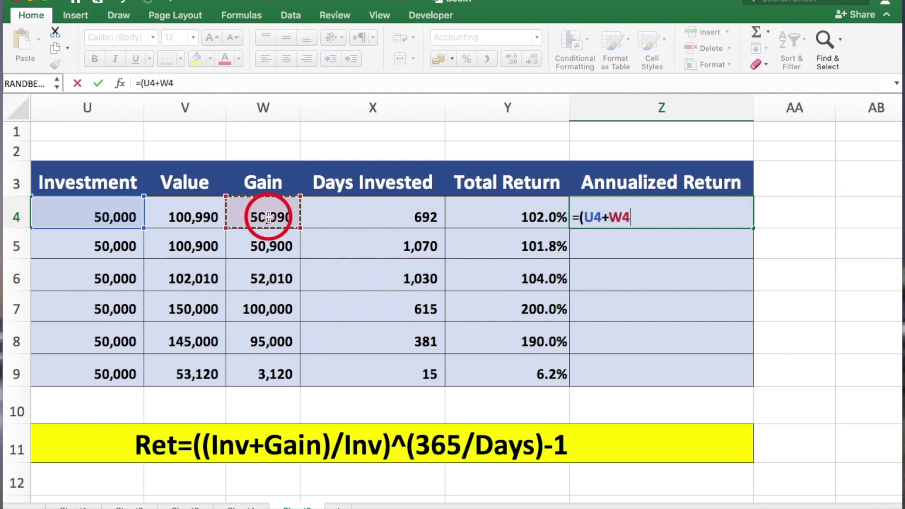
pyautogui.write(')/')
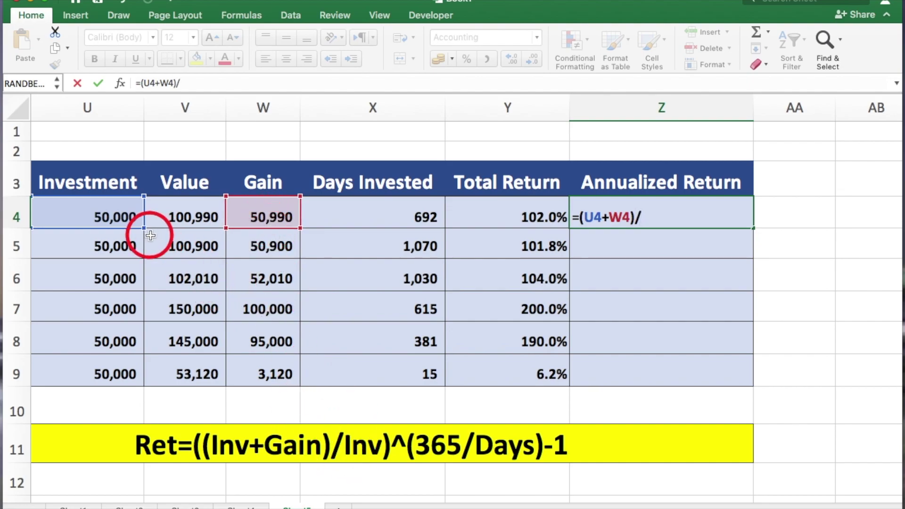
pyautogui.click(116, 216)
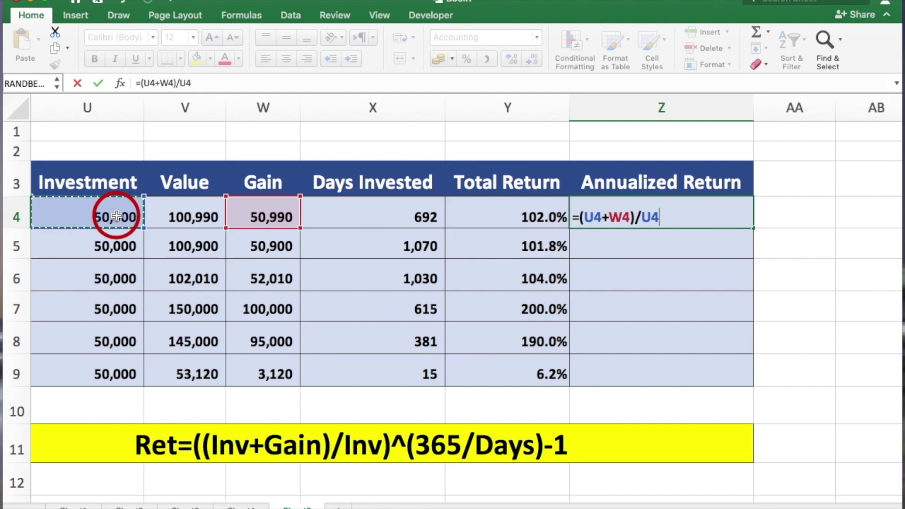
pyautogui.click(657, 217)
pyautogui.write('(')
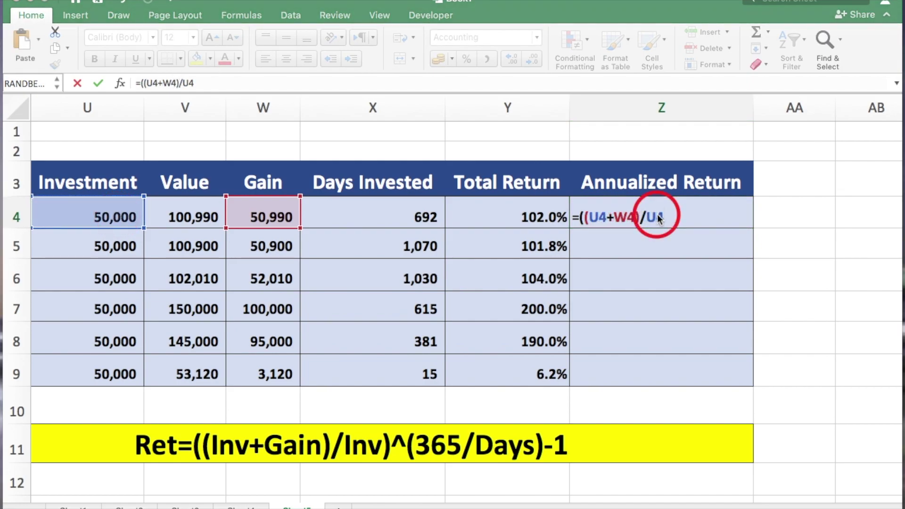
pyautogui.click(670, 214)
pyautogui.write(')^')
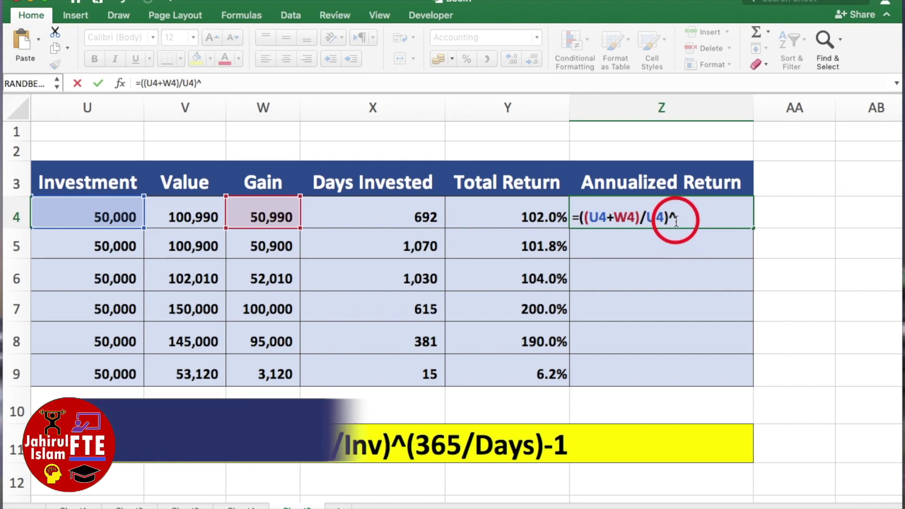
pyautogui.write('(365/')
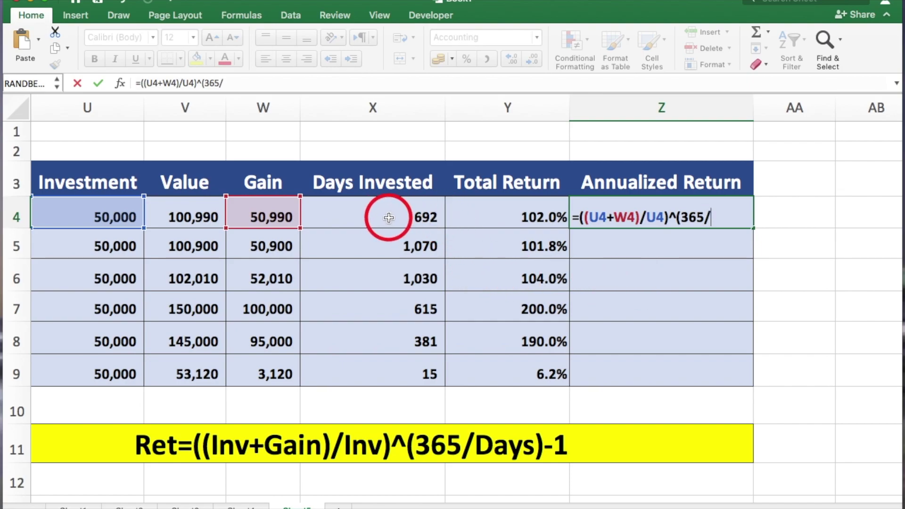
# Complete Z4 as =((U4+W4)/U4)^(365/X4)-1, returning 0.45
pyautogui.click(389, 217)
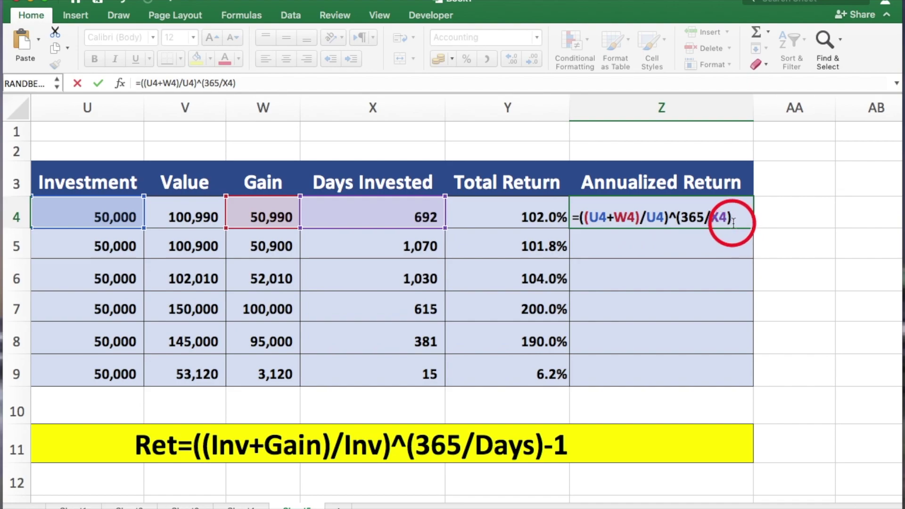
pyautogui.click(586, 218)
pyautogui.write('-1')
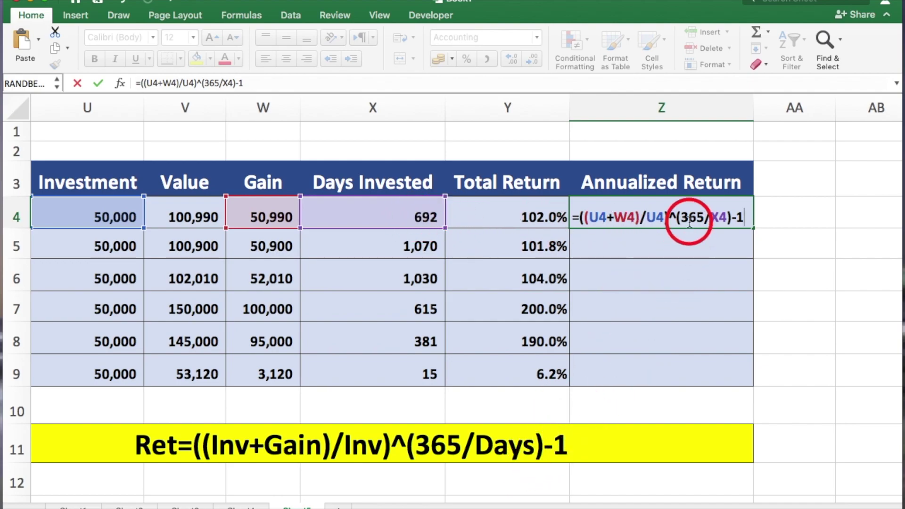
pyautogui.press('Return')
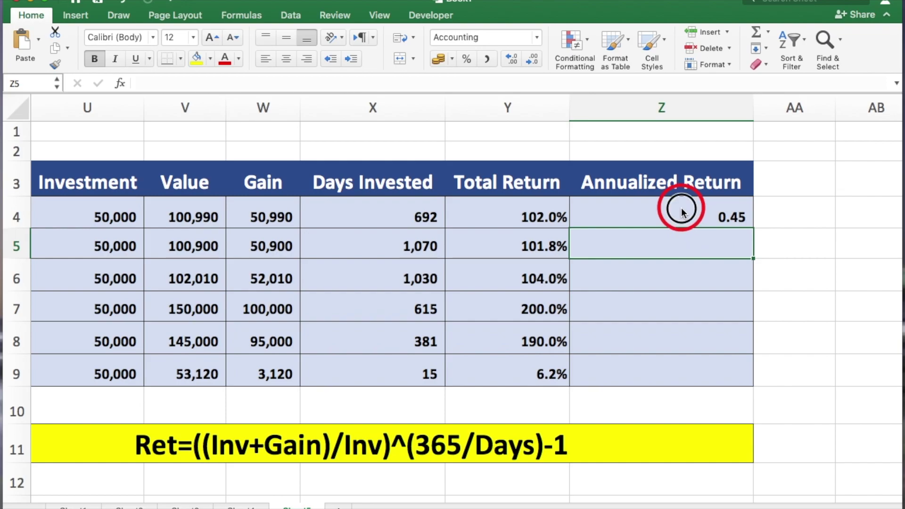
# Autofill the Z4 annualized-return formula down to Z9, yielding 0.45, 0.27, 0.29, 0.92, 1.77, 3.36
pyautogui.click(682, 209)
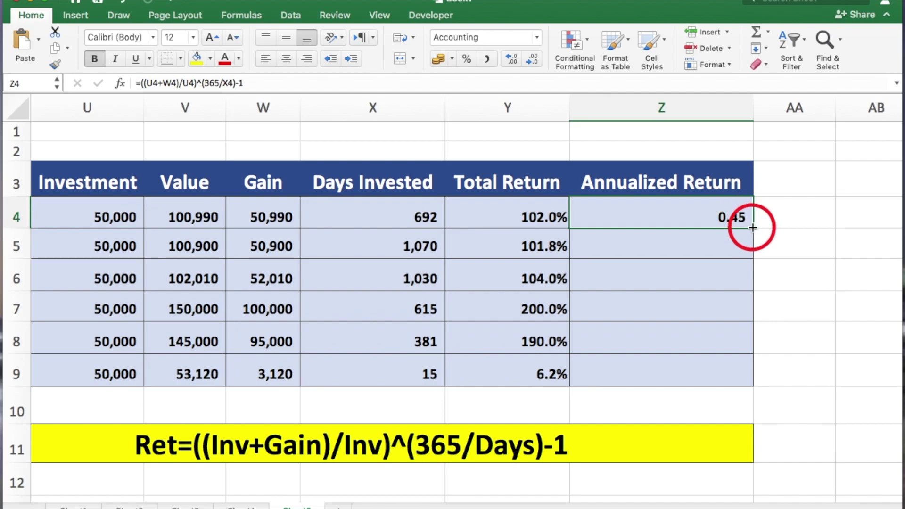
pyautogui.moveTo(753, 228); pyautogui.dragTo(752, 377)
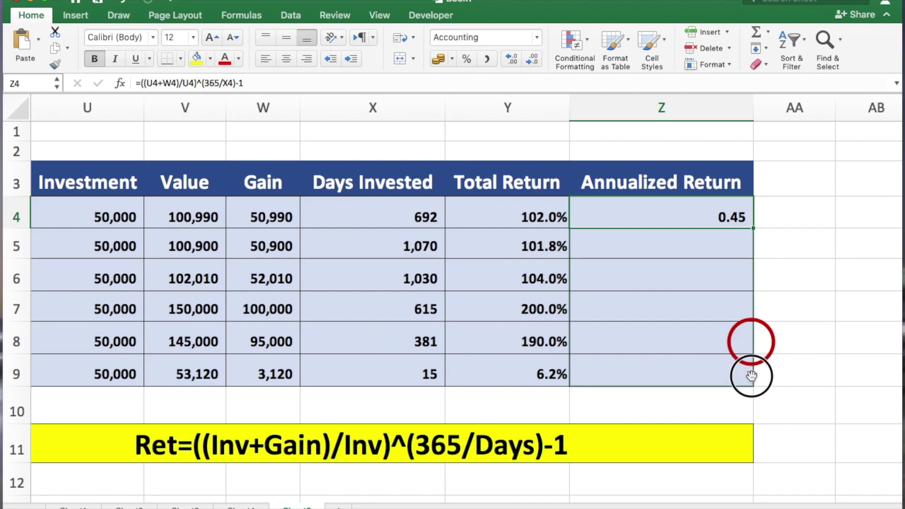
pyautogui.moveTo(752, 380); pyautogui.dragTo(751, 380)
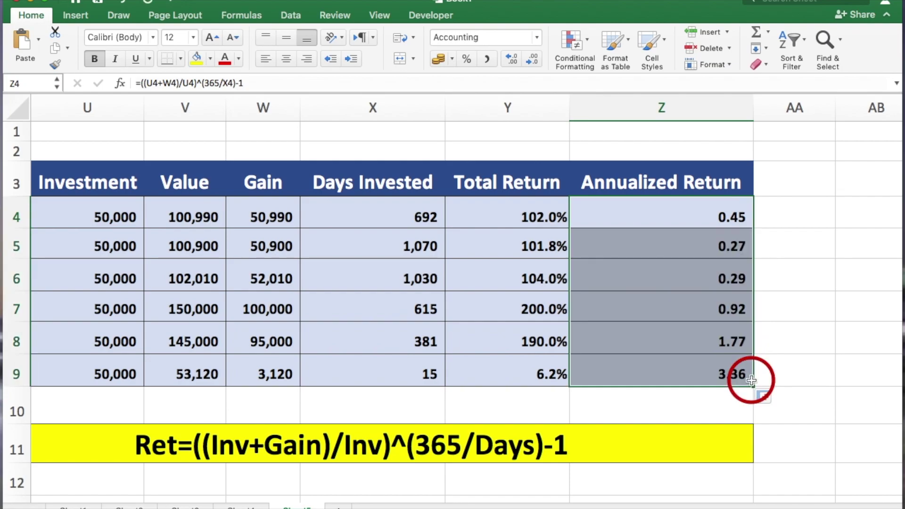
pyautogui.click(677, 320)
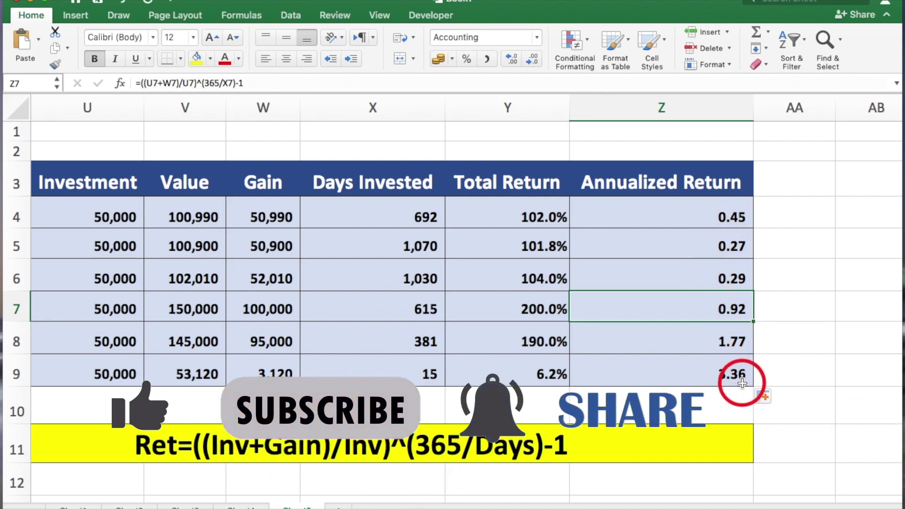
pyautogui.hscroll(-5, 618, 345)
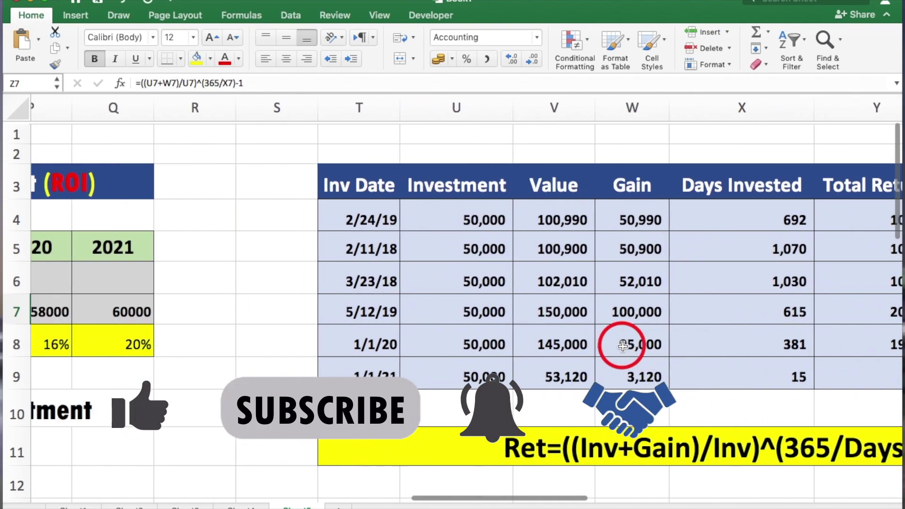
pyautogui.hscroll(-2, 618, 344)
pyautogui.hscroll(-2, 472, 330)
pyautogui.hscroll(-1, 330, 302)
pyautogui.hscroll(-1, 289, 291)
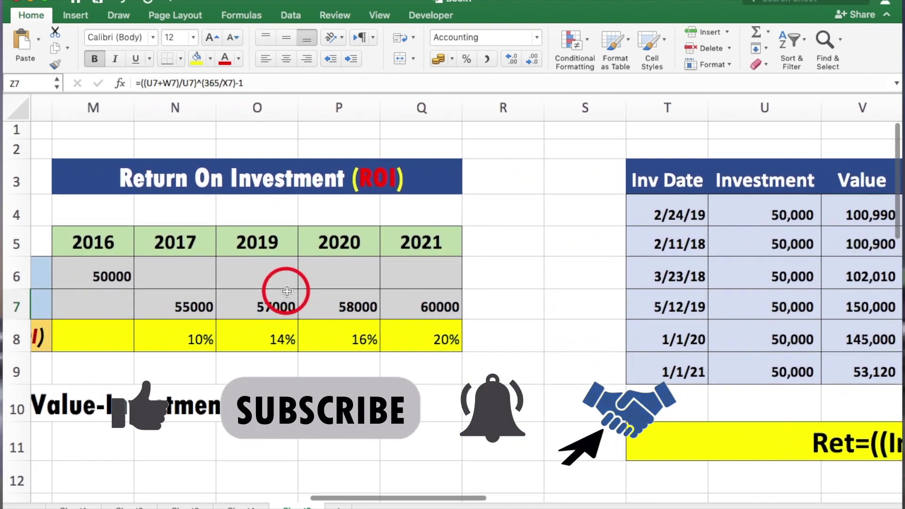
pyautogui.scroll(-1, 287, 291)
pyautogui.scroll(-1, 288, 291)
pyautogui.hscroll(-2, 283, 288)
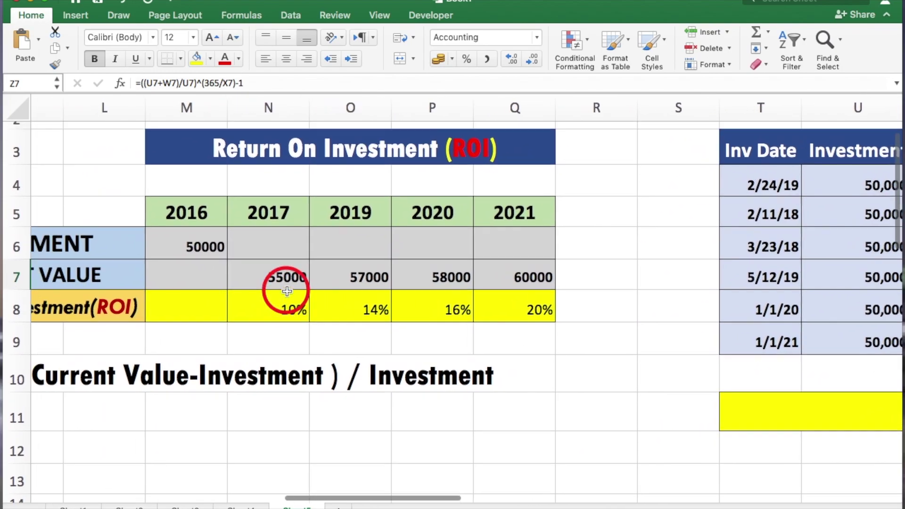
pyautogui.hscroll(-1, 289, 285)
pyautogui.hscroll(1, 513, 280)
pyautogui.hscroll(2, 513, 280)
pyautogui.scroll(1, 667, 283)
pyautogui.hscroll(2, 592, 222)
pyautogui.hscroll(2, 605, 272)
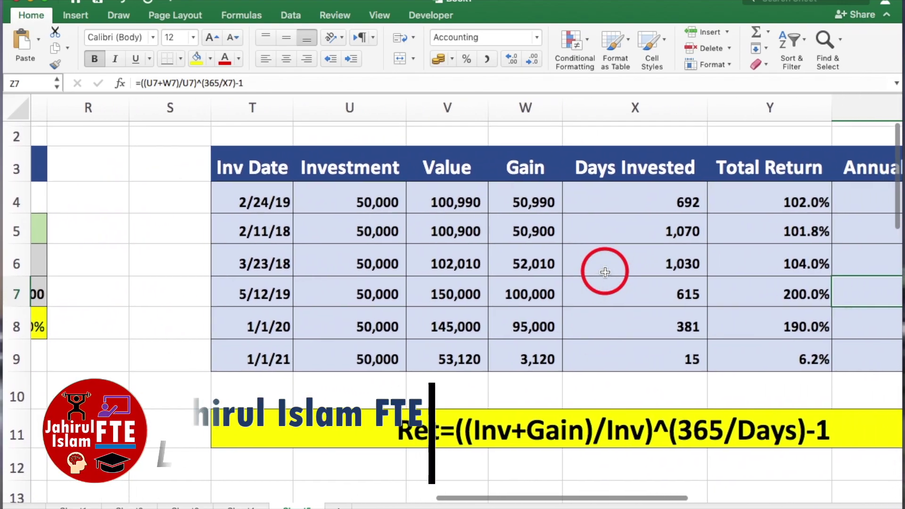
pyautogui.hscroll(1, 602, 270)
pyautogui.hscroll(1, 604, 270)
pyautogui.hscroll(1, 596, 271)
pyautogui.hscroll(-1, 593, 267)
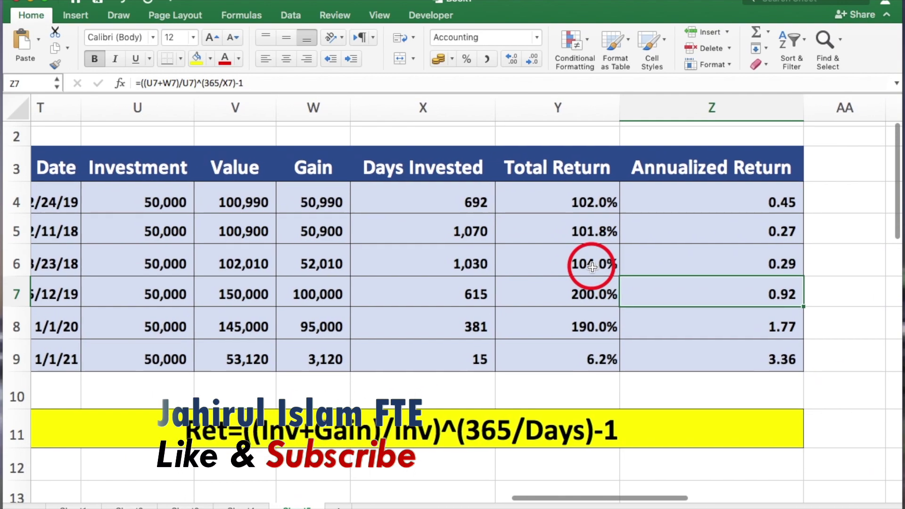
pyautogui.hscroll(-1, 593, 267)
pyautogui.hscroll(-1, 593, 267)
pyautogui.scroll(1, 593, 267)
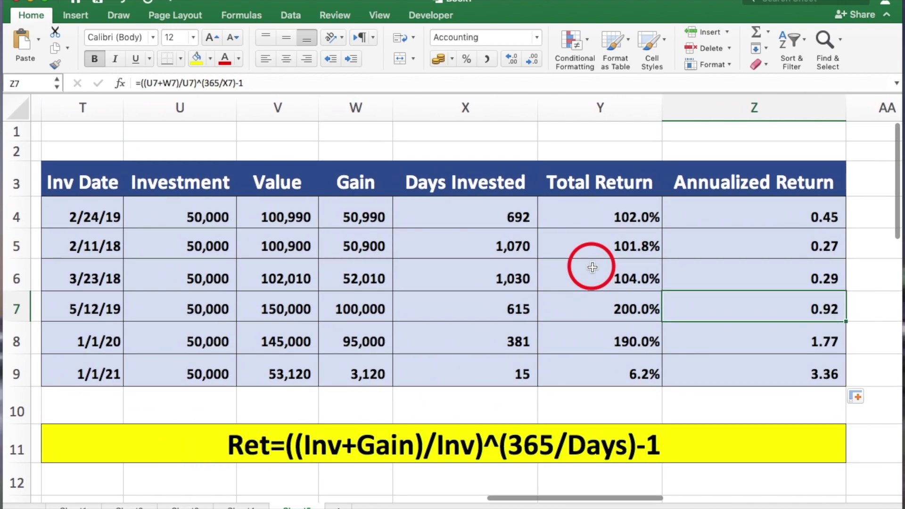